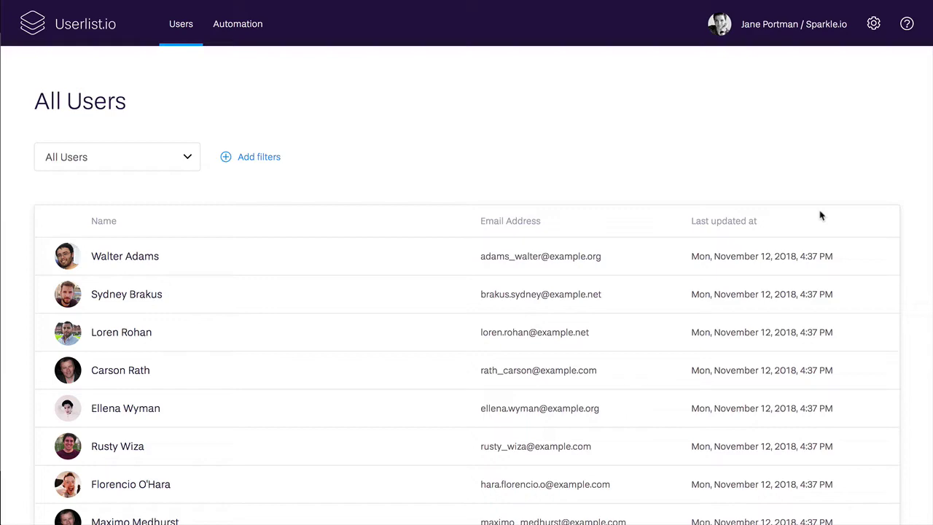
- Add an 'Email address contains example.org' filter, narrowing the user list to 48 users
{"action": "scroll", "coordinate": [820, 215], "scroll_direction": "down", "scroll_amount": 3}
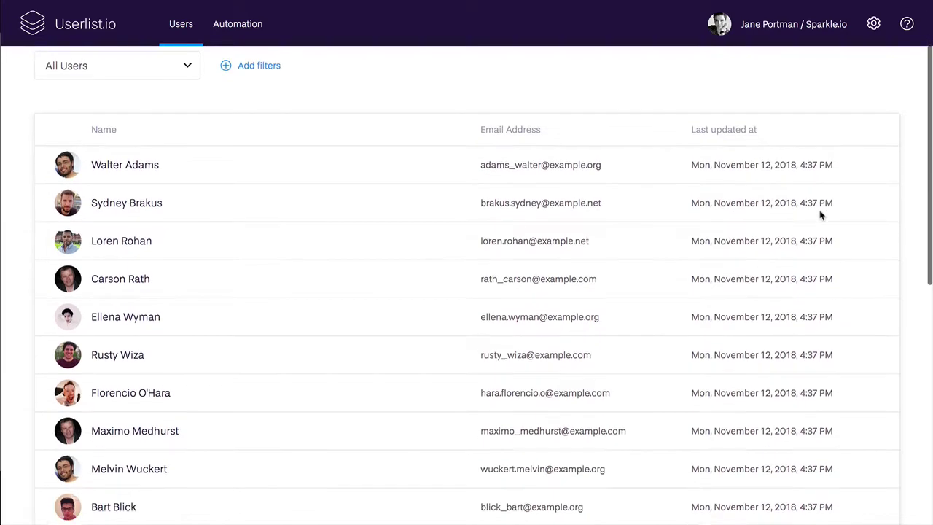
{"action": "scroll", "coordinate": [820, 215], "scroll_direction": "down", "scroll_amount": 5}
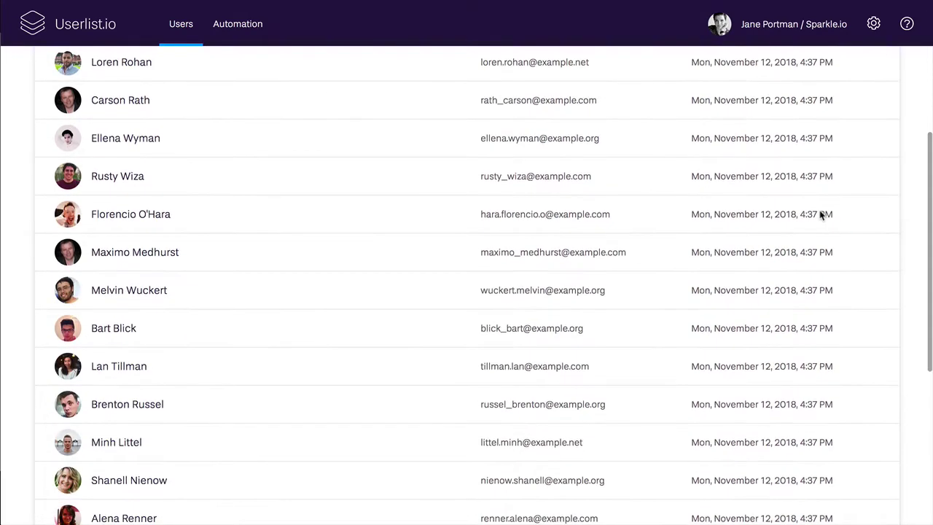
{"action": "scroll", "coordinate": [820, 215], "scroll_direction": "down", "scroll_amount": 9}
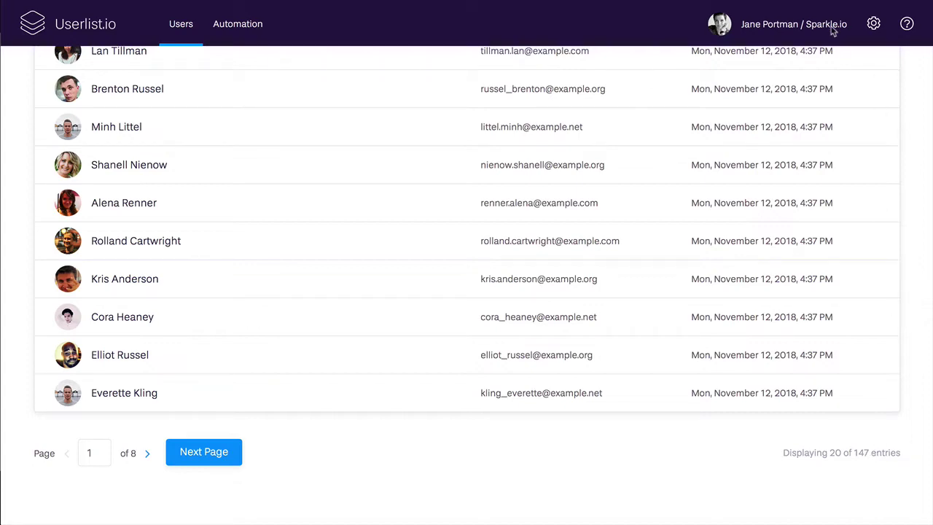
{"action": "scroll", "coordinate": [812, 136], "scroll_direction": "up", "scroll_amount": 10}
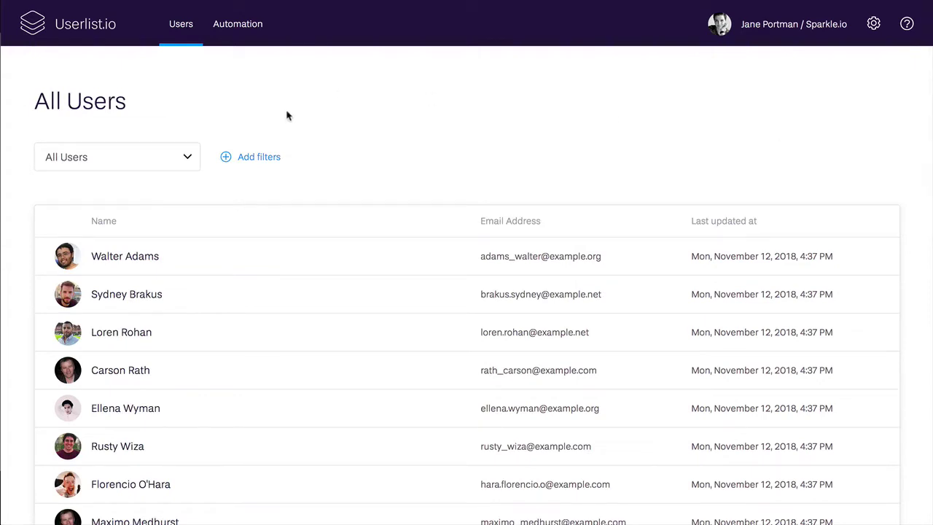
{"action": "left_click", "coordinate": [261, 160]}
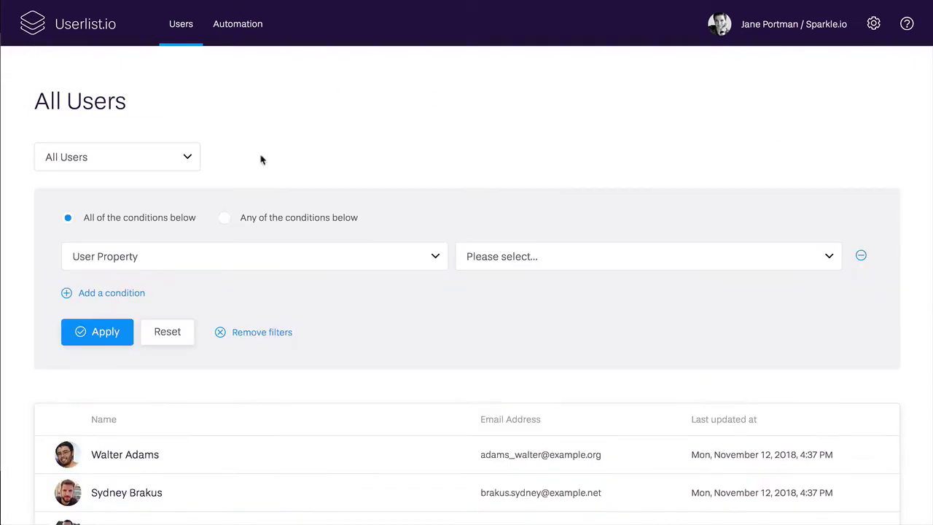
{"action": "left_click", "coordinate": [487, 258]}
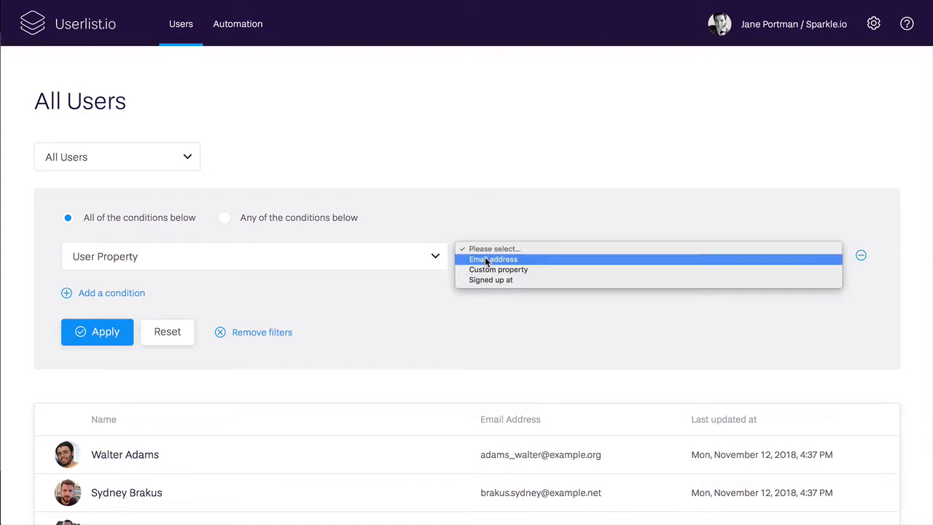
{"action": "left_click", "coordinate": [487, 259]}
{"action": "left_click", "coordinate": [710, 259]}
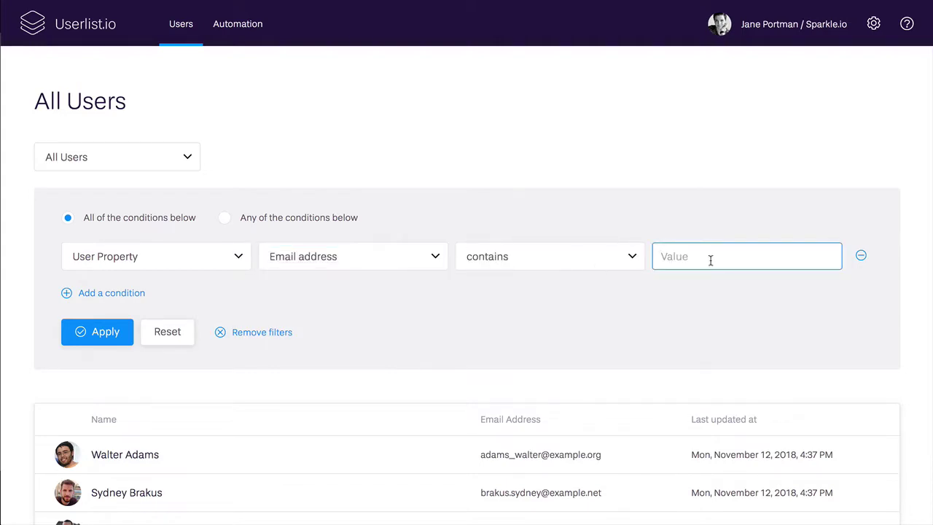
{"action": "type", "text": "example.org"}
{"action": "scroll", "coordinate": [466, 285], "scroll_direction": "down", "scroll_amount": 10}
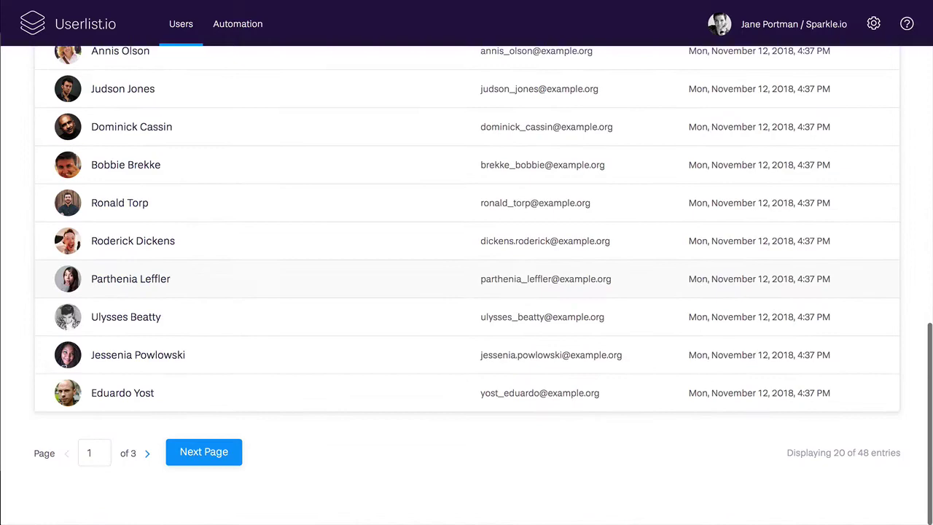
{"action": "scroll", "coordinate": [869, 462], "scroll_direction": "up", "scroll_amount": 10}
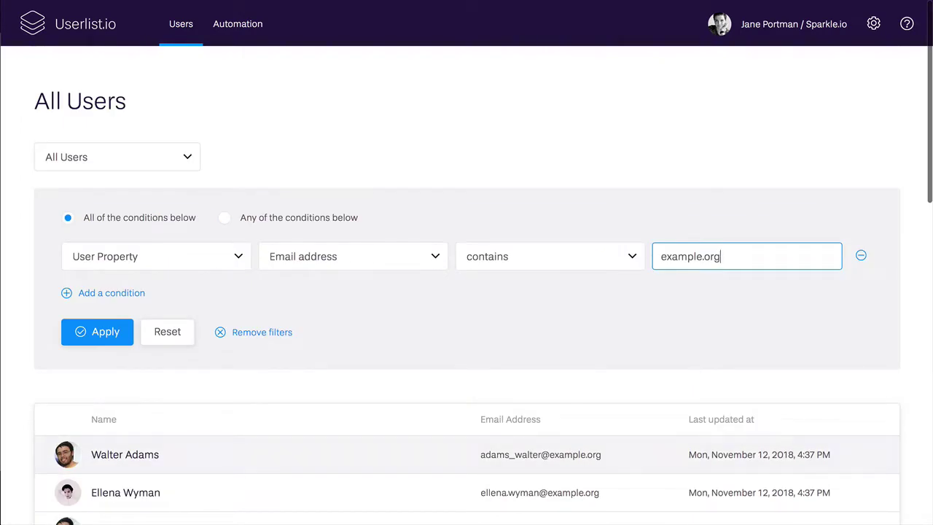
- Open the second listed user's profile and browse their details and User Activity history
{"action": "left_click", "coordinate": [147, 495]}
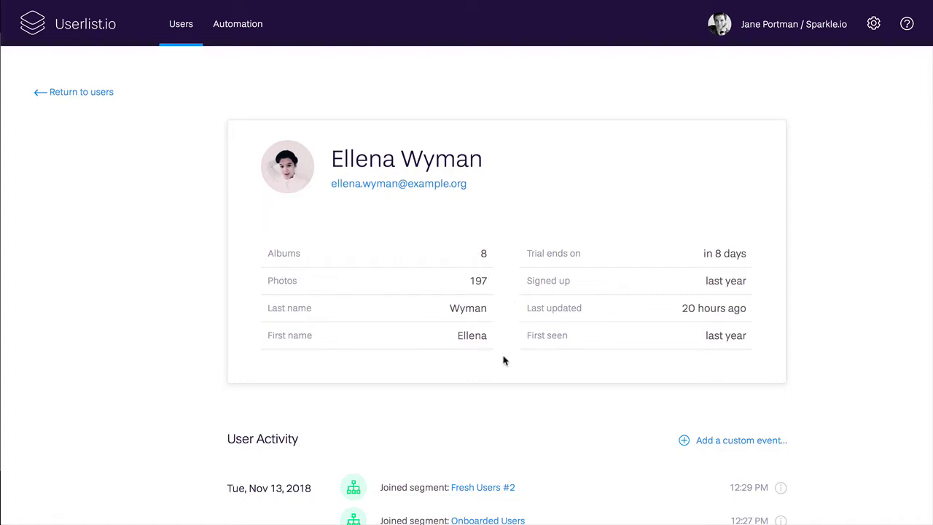
{"action": "scroll", "coordinate": [502, 360], "scroll_direction": "down", "scroll_amount": 5}
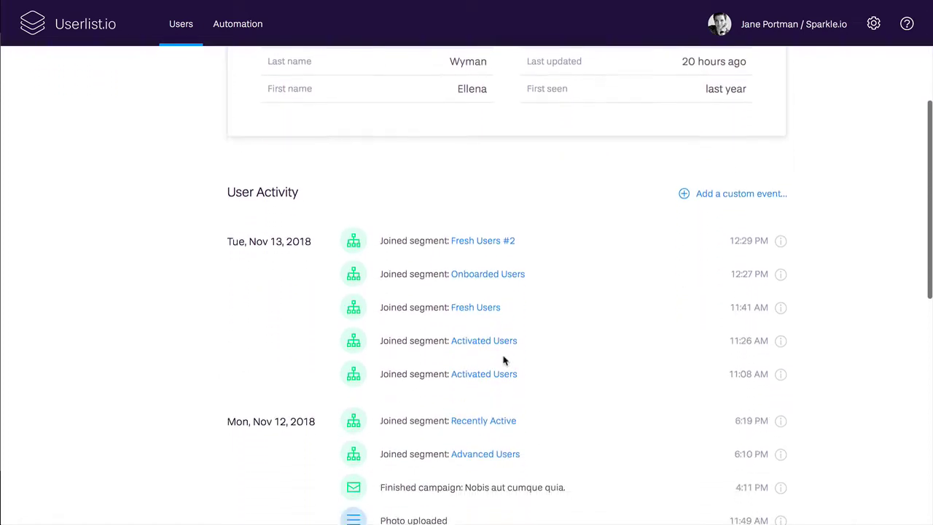
{"action": "scroll", "coordinate": [503, 360], "scroll_direction": "down", "scroll_amount": 1}
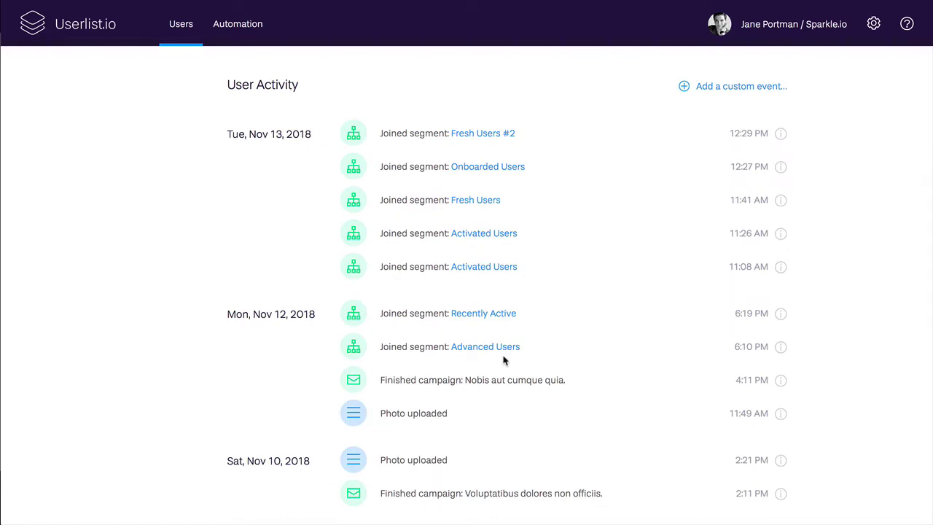
{"action": "scroll", "coordinate": [503, 360], "scroll_direction": "down", "scroll_amount": 2}
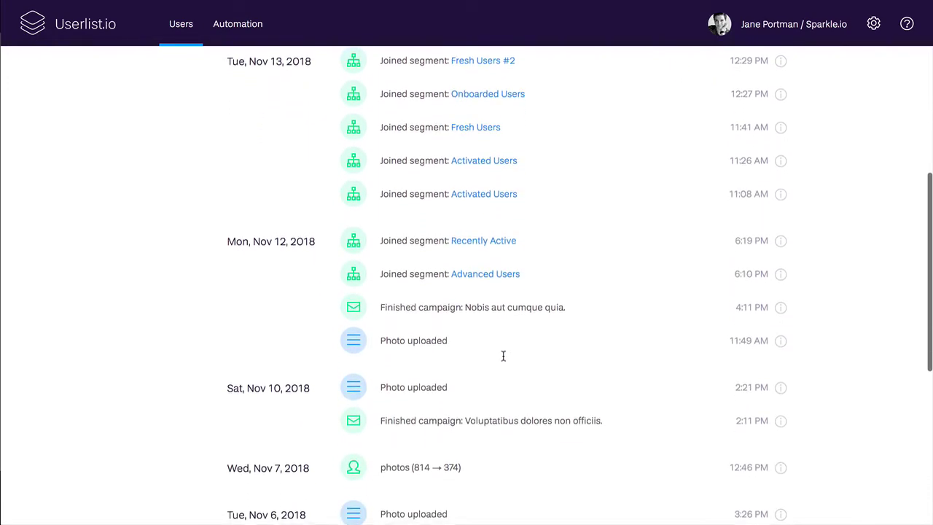
{"action": "scroll", "coordinate": [503, 357], "scroll_direction": "down", "scroll_amount": 5}
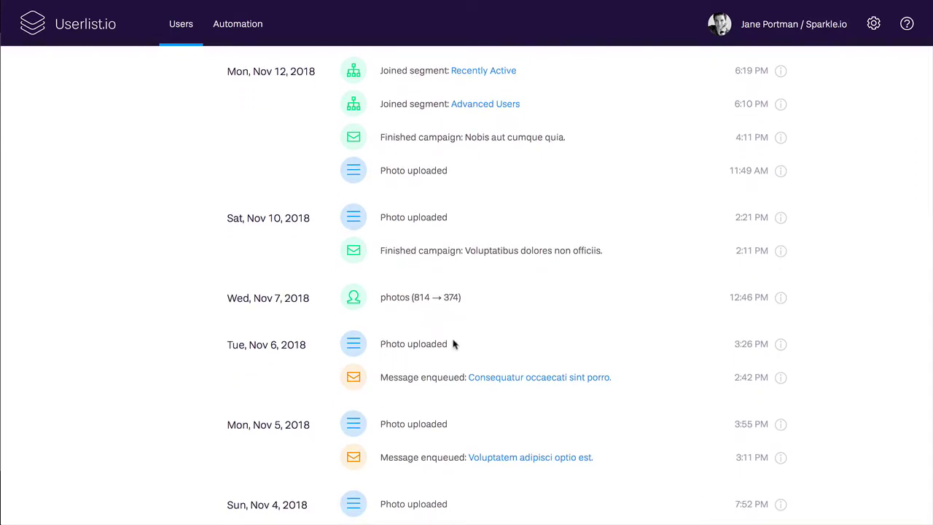
{"action": "scroll", "coordinate": [495, 354], "scroll_direction": "down", "scroll_amount": 6}
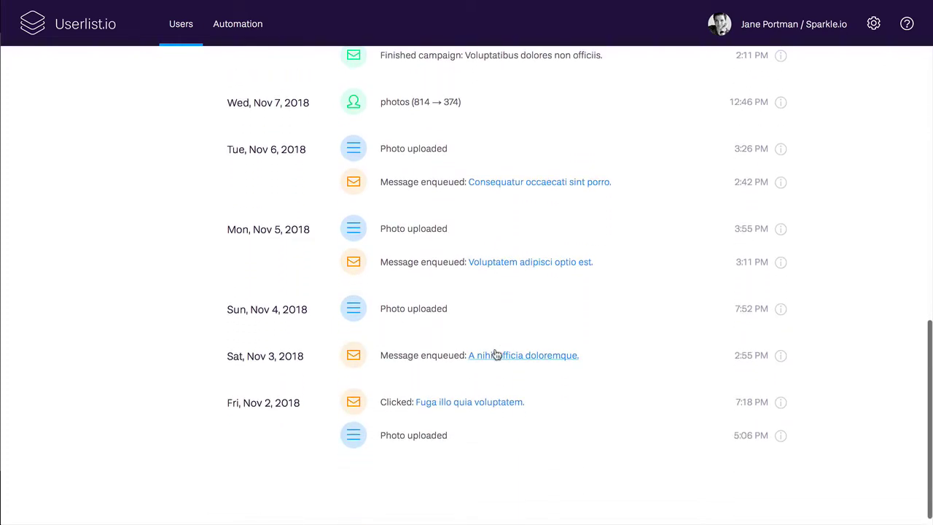
{"action": "scroll", "coordinate": [495, 354], "scroll_direction": "up", "scroll_amount": 2}
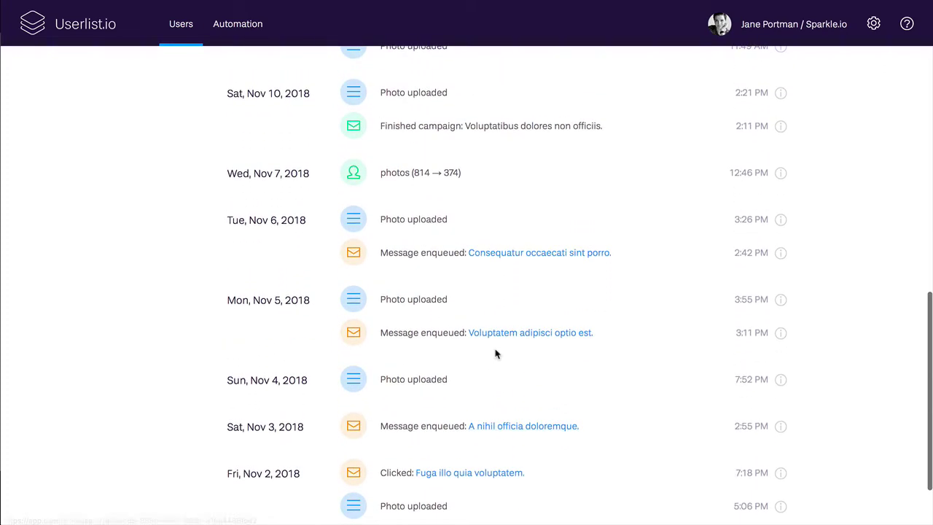
{"action": "scroll", "coordinate": [495, 354], "scroll_direction": "down", "scroll_amount": 2}
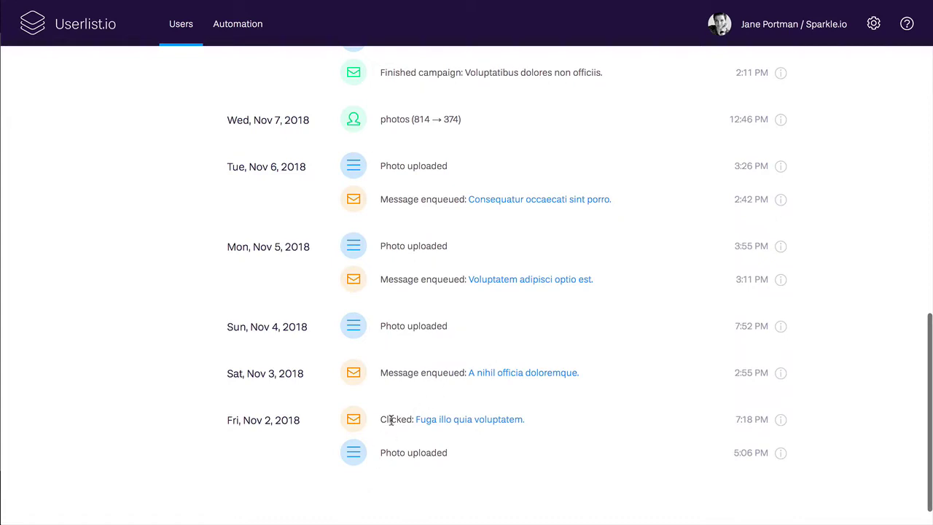
{"action": "scroll", "coordinate": [423, 398], "scroll_direction": "up", "scroll_amount": 3}
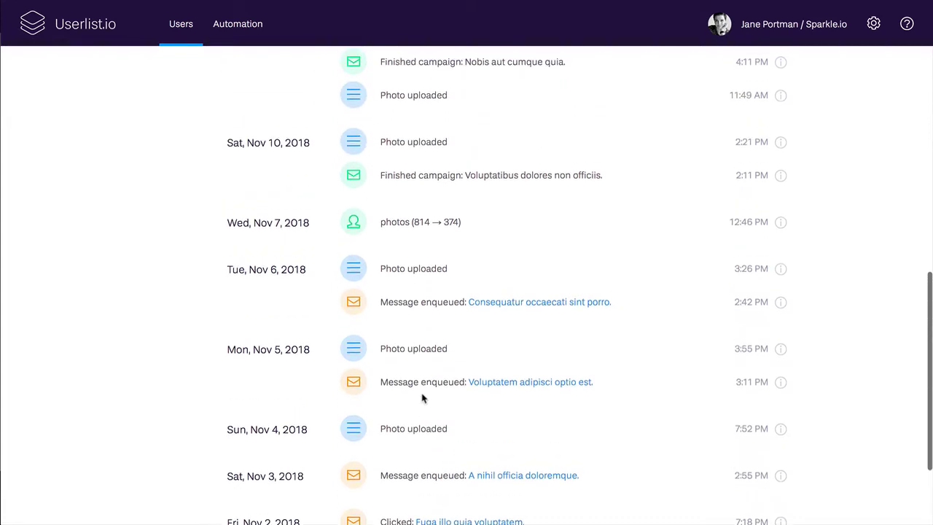
{"action": "scroll", "coordinate": [492, 186], "scroll_direction": "up", "scroll_amount": 5}
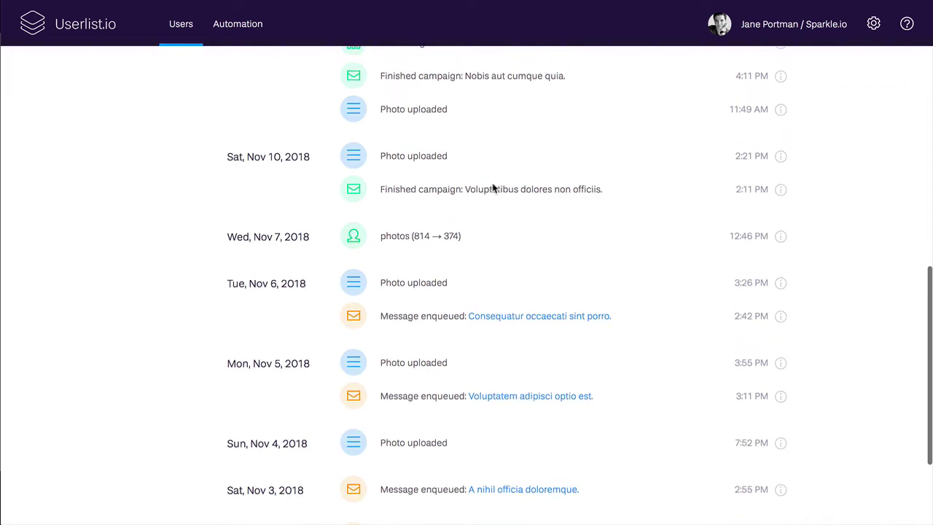
{"action": "scroll", "coordinate": [492, 188], "scroll_direction": "down", "scroll_amount": 3}
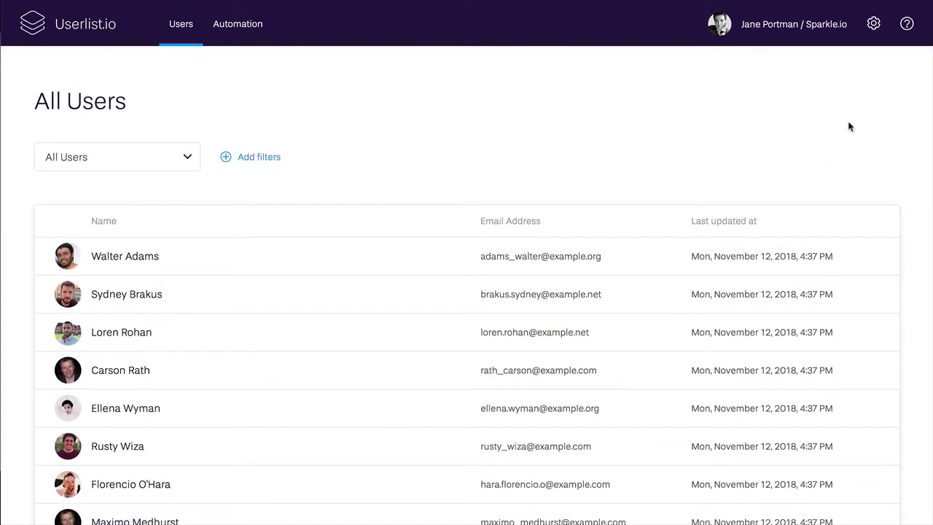
- Go to Segments settings showing Recently Active, Power Users and Advanced Users
{"action": "left_click", "coordinate": [873, 26]}
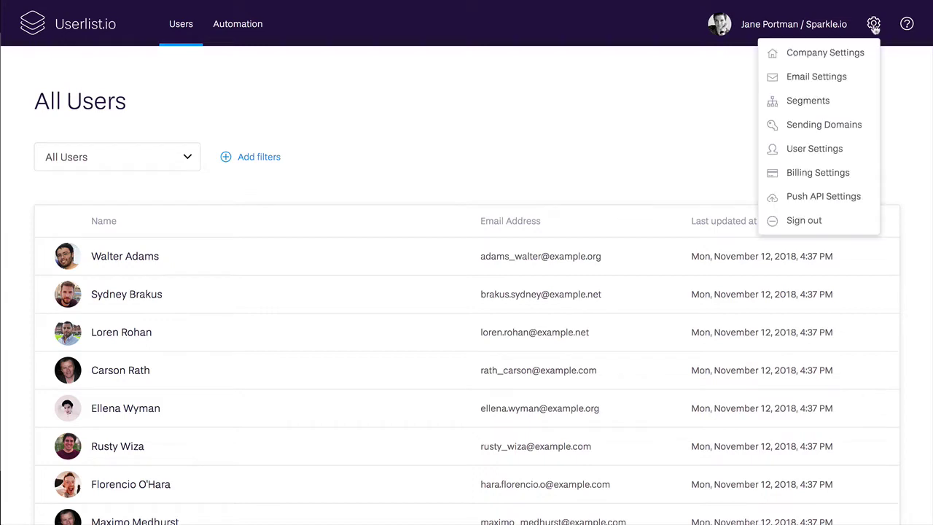
{"action": "left_click", "coordinate": [824, 106]}
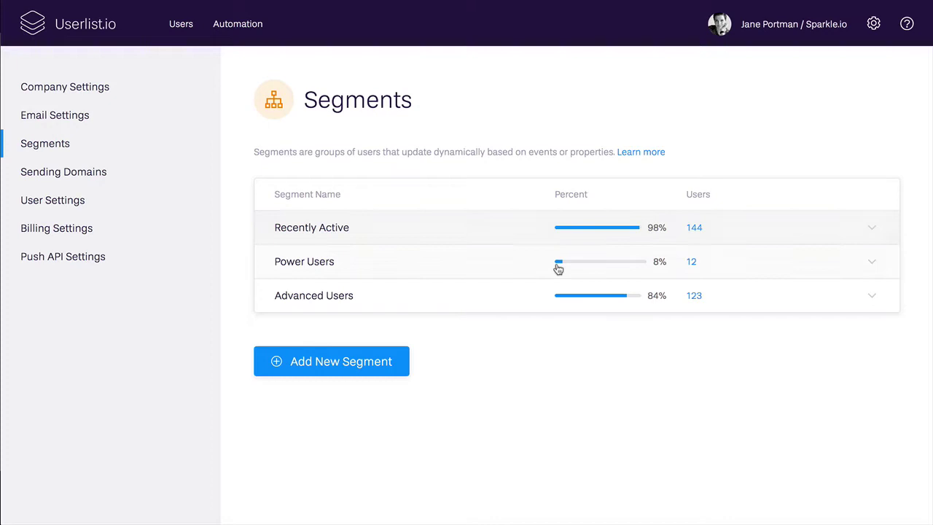
- Start a segment named 'Onboarded Users' requiring the album_created event at least 3 times
{"action": "left_click", "coordinate": [370, 363]}
{"action": "left_click", "coordinate": [332, 216]}
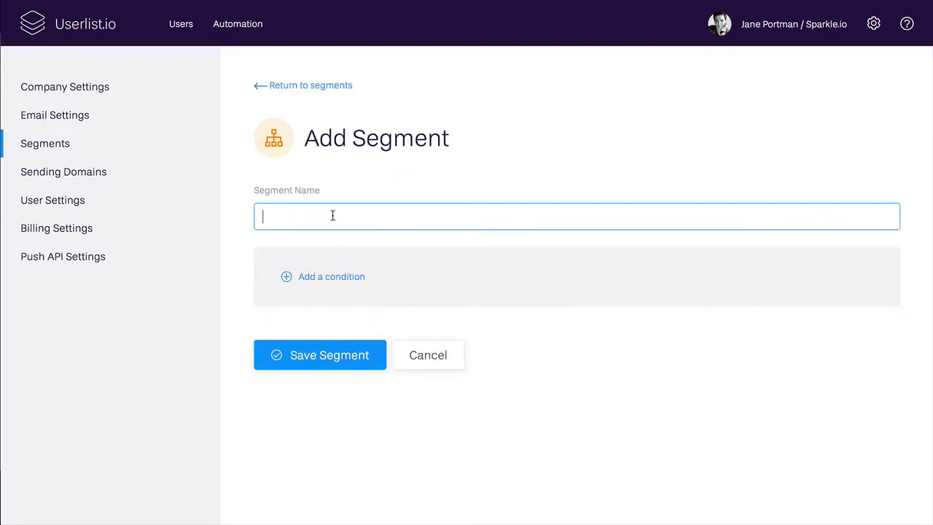
{"action": "type", "text": "Onboarded Users"}
{"action": "left_click", "coordinate": [322, 279]}
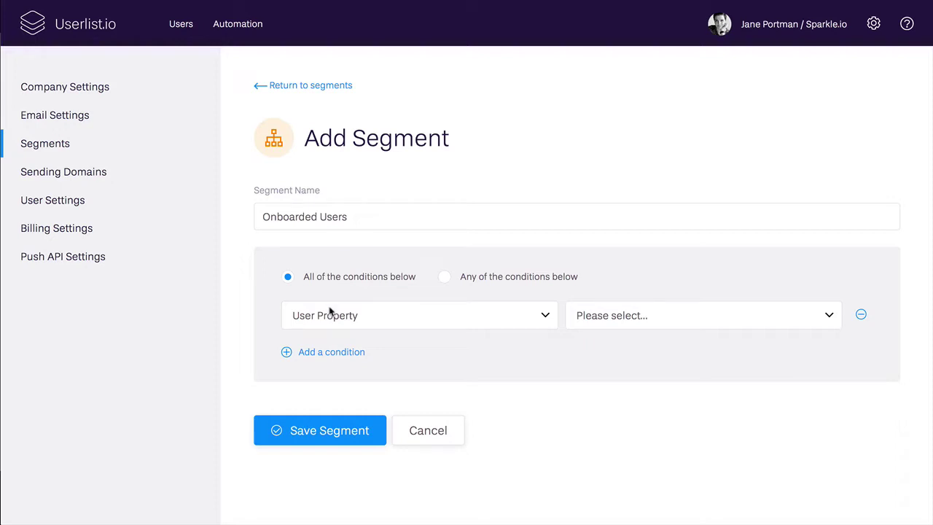
{"action": "left_click", "coordinate": [329, 313]}
{"action": "left_click", "coordinate": [331, 321]}
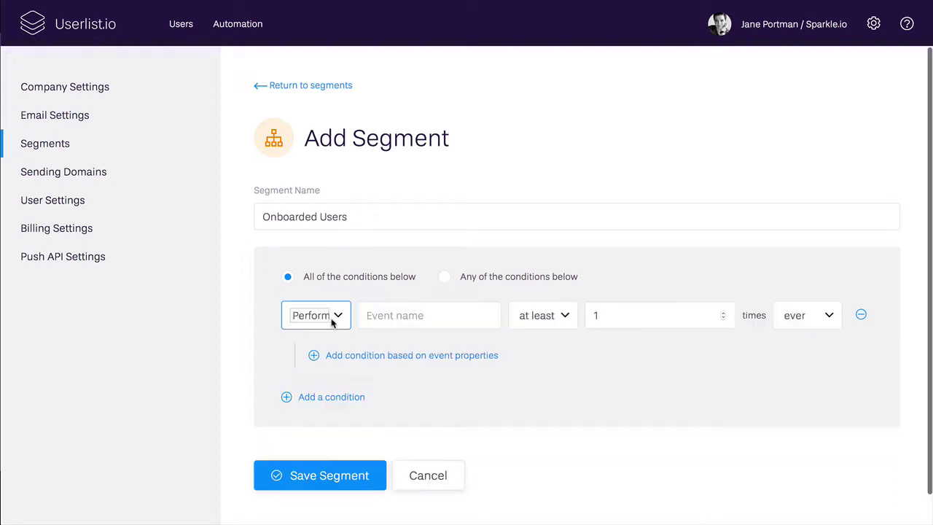
{"action": "left_click", "coordinate": [403, 314]}
{"action": "type", "text": "al"}
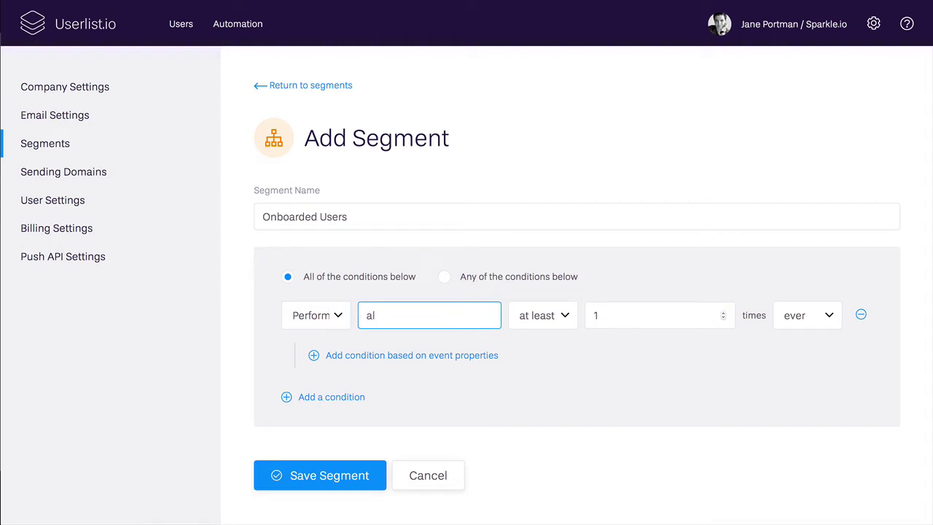
{"action": "type", "text": "bum_created"}
{"action": "left_click", "coordinate": [598, 317]}
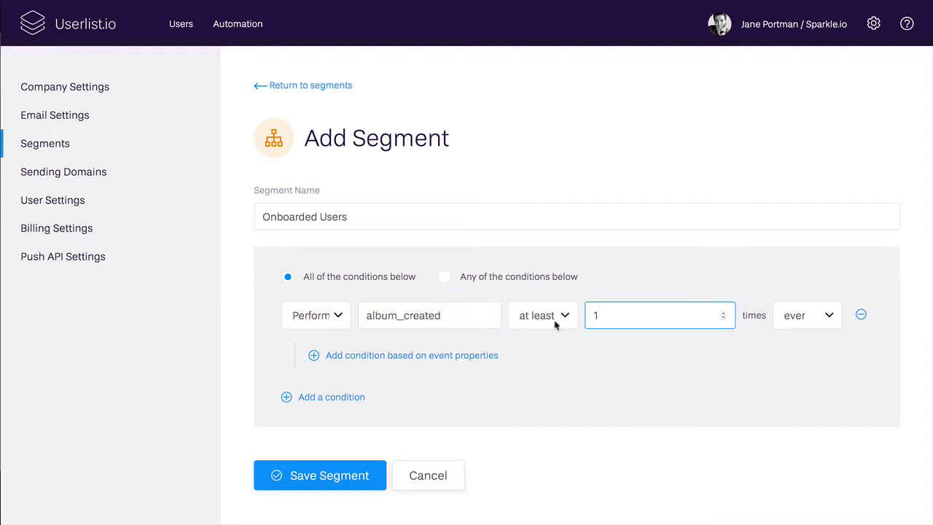
{"action": "key", "text": "BackSpace"}
{"action": "left_click", "coordinate": [325, 406]}
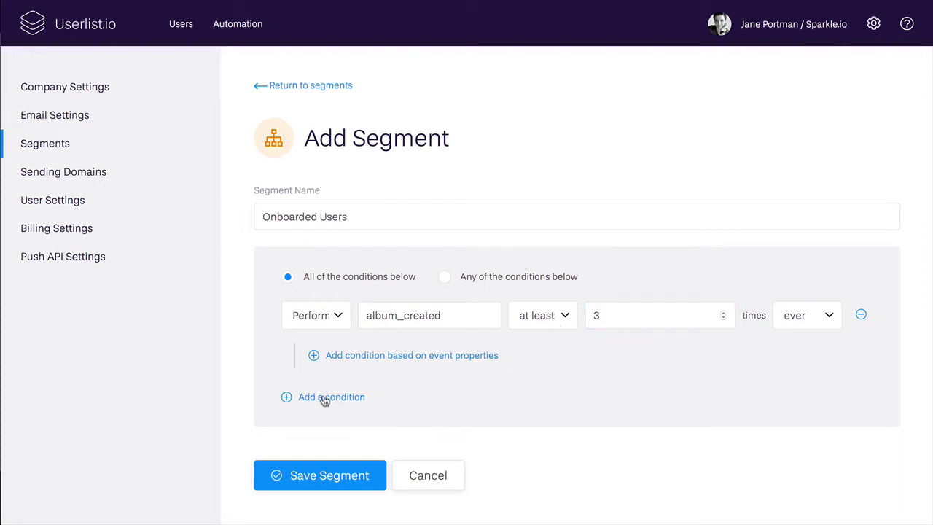
- Add a second condition: custom property photos is greater than 200
{"action": "left_click", "coordinate": [323, 398]}
{"action": "left_click", "coordinate": [659, 400]}
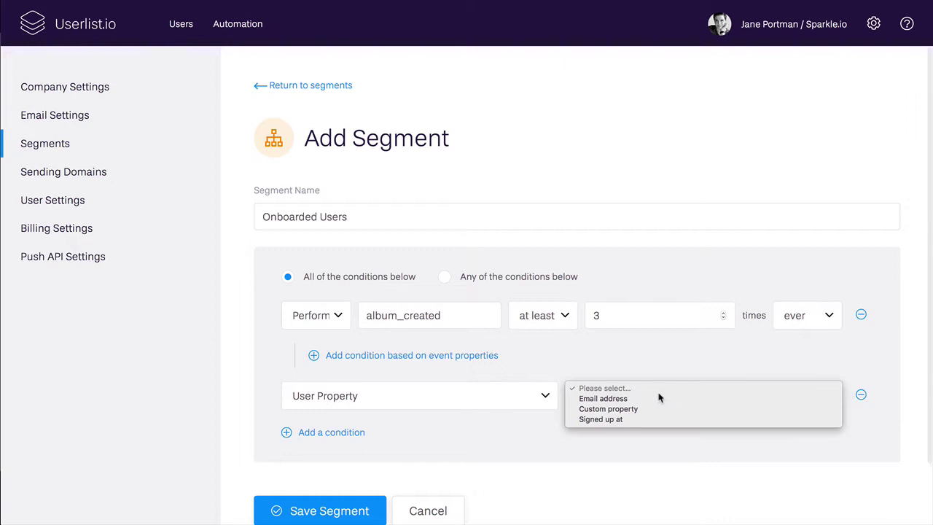
{"action": "left_click", "coordinate": [644, 409]}
{"action": "left_click", "coordinate": [509, 394]}
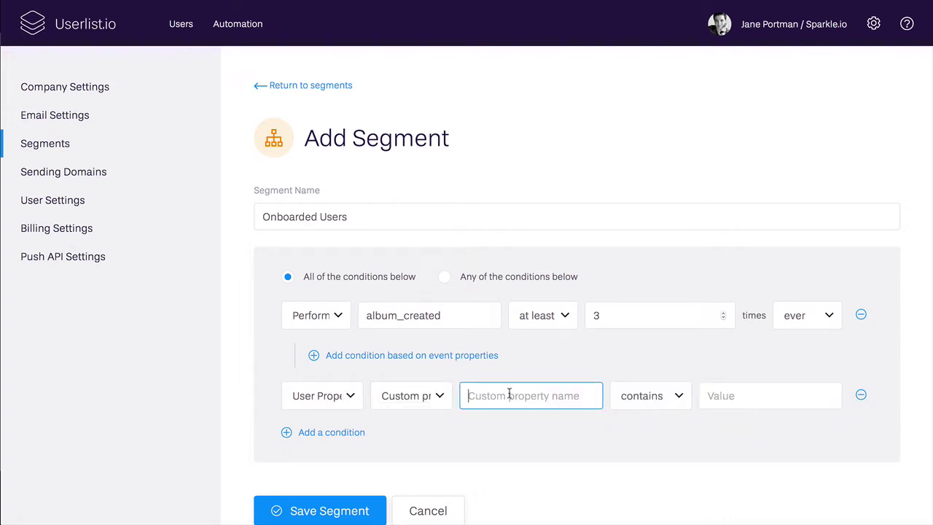
{"action": "type", "text": "p"}
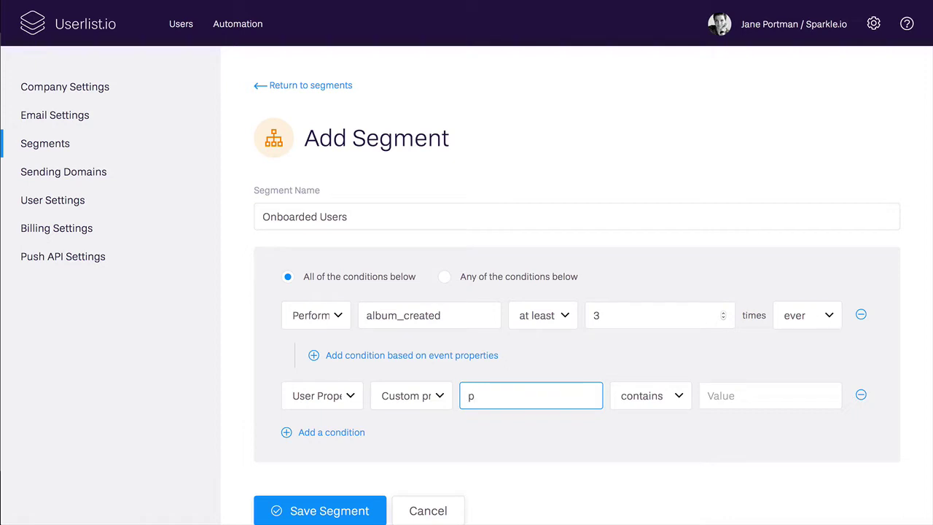
{"action": "type", "text": "hotos"}
{"action": "left_click", "coordinate": [643, 401]}
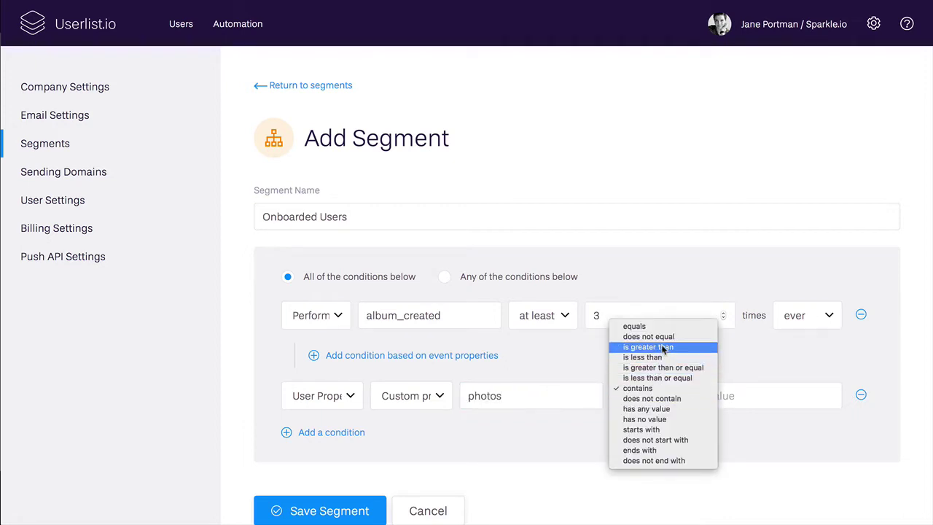
{"action": "left_click", "coordinate": [663, 370]}
{"action": "left_click", "coordinate": [733, 396]}
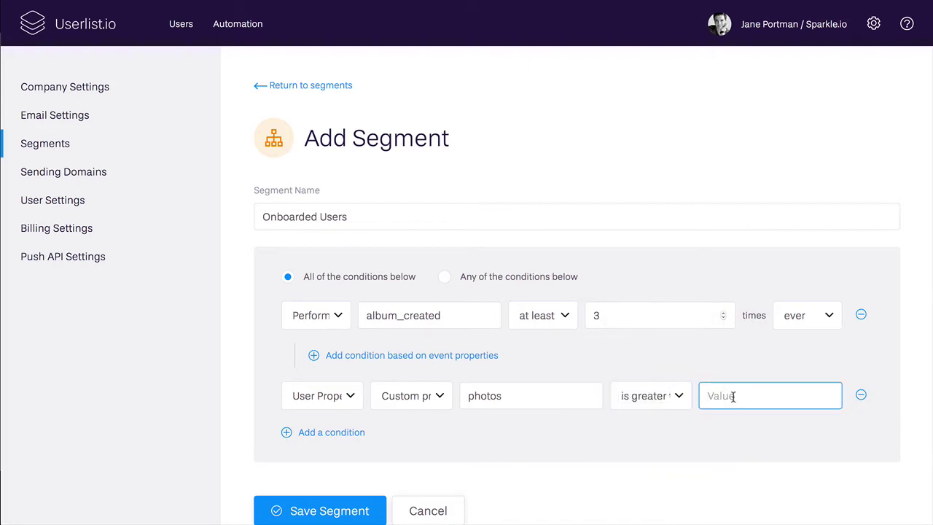
{"action": "type", "text": "200"}
{"action": "left_click", "coordinate": [706, 448]}
- Save the Onboarded Users segment and return to the segments list
{"action": "scroll", "coordinate": [706, 448], "scroll_direction": "down", "scroll_amount": 2}
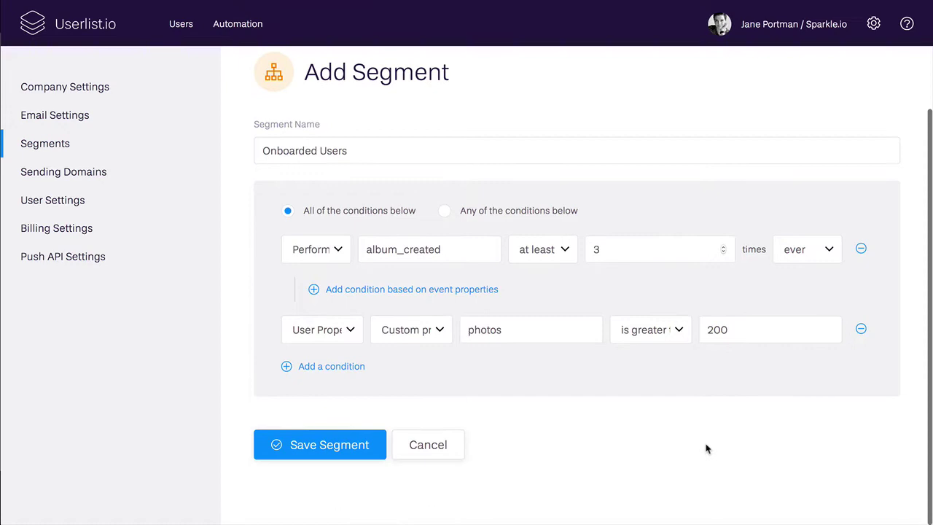
{"action": "left_click", "coordinate": [333, 450]}
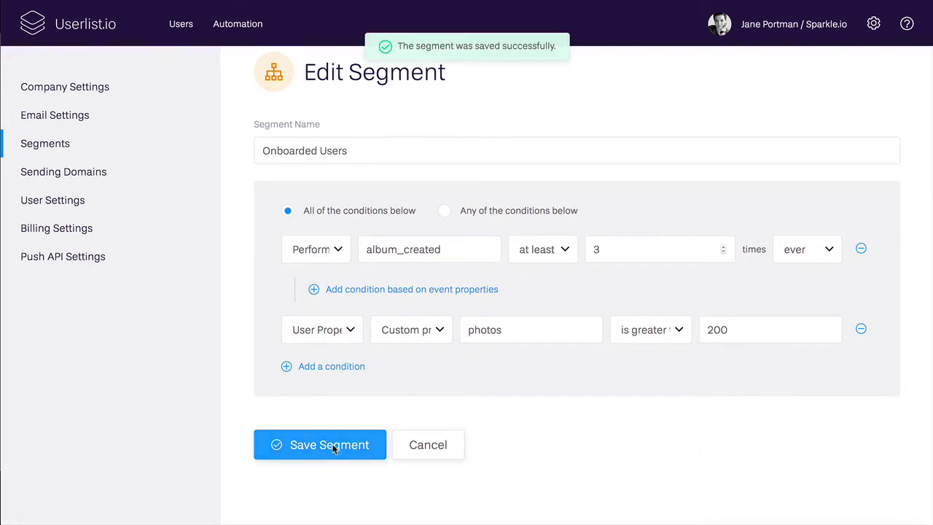
{"action": "scroll", "coordinate": [462, 109], "scroll_direction": "up", "scroll_amount": 2}
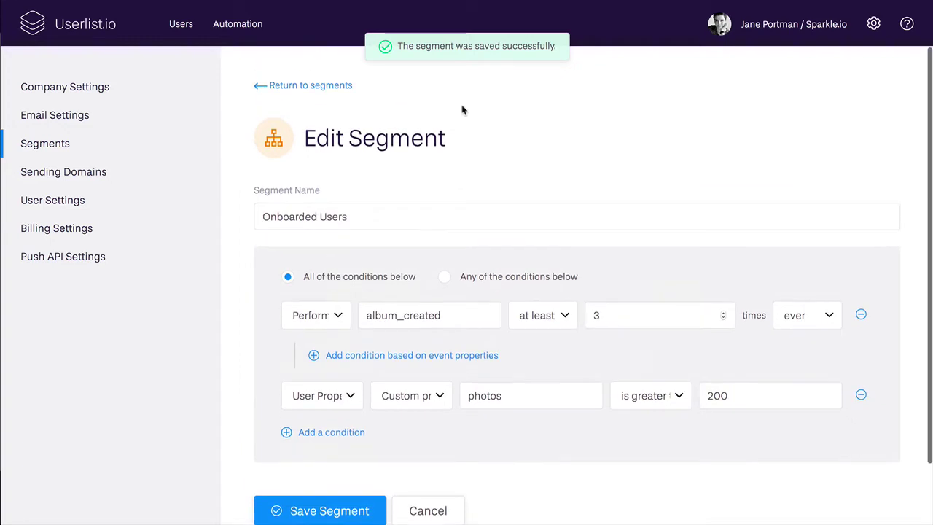
{"action": "left_click", "coordinate": [324, 86]}
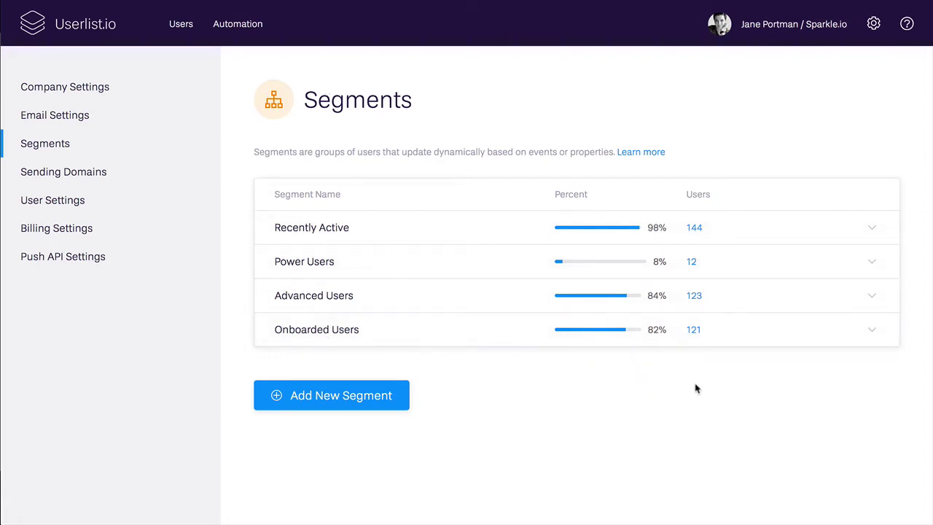
- Show the 121 Onboarded Users members, opening and closing the segment filter list unchanged
{"action": "left_click", "coordinate": [694, 330]}
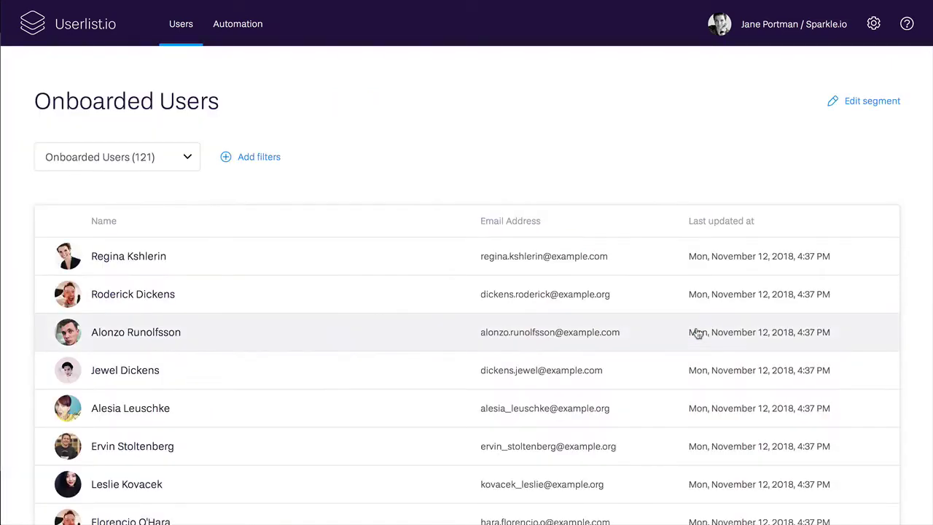
{"action": "left_click", "coordinate": [188, 159]}
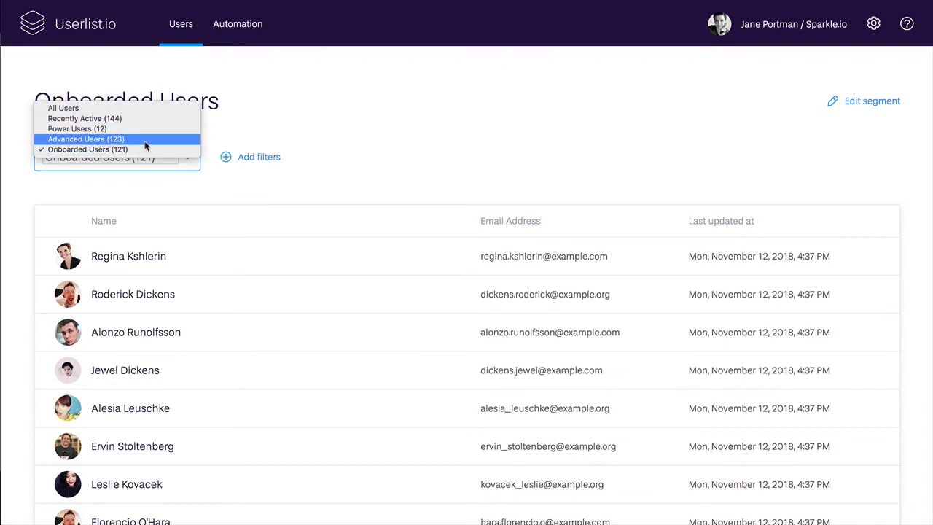
{"action": "left_click", "coordinate": [518, 156]}
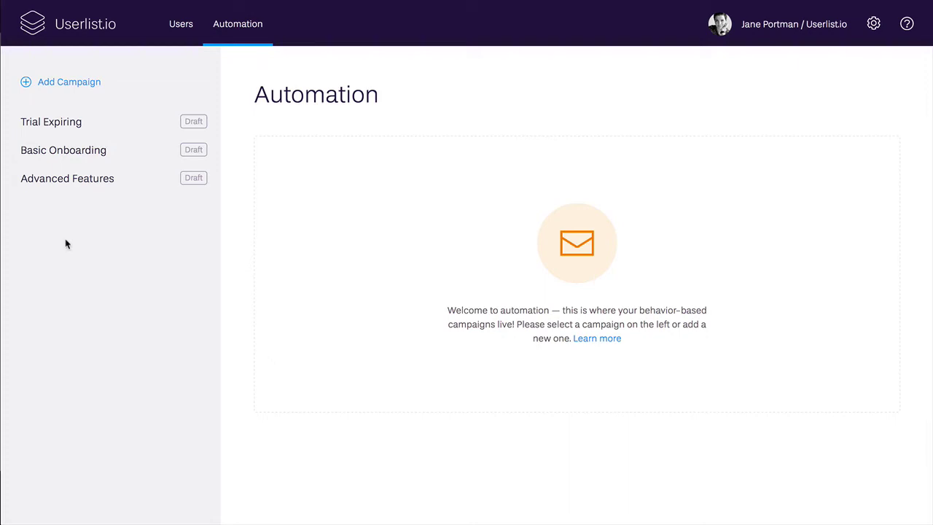
- Open the Basic Onboarding campaign and browse its Trigger, Messages and Goal sections
{"action": "left_click", "coordinate": [67, 154]}
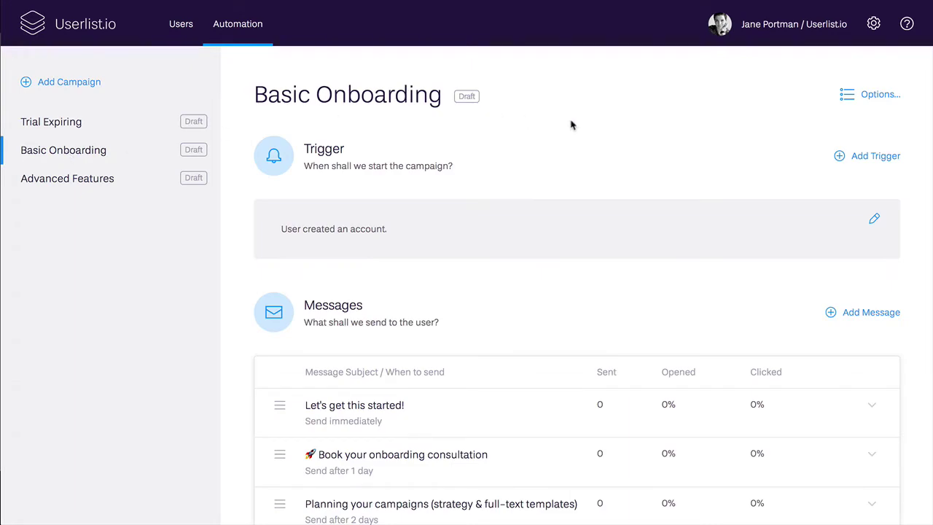
{"action": "scroll", "coordinate": [670, 149], "scroll_direction": "down", "scroll_amount": 3}
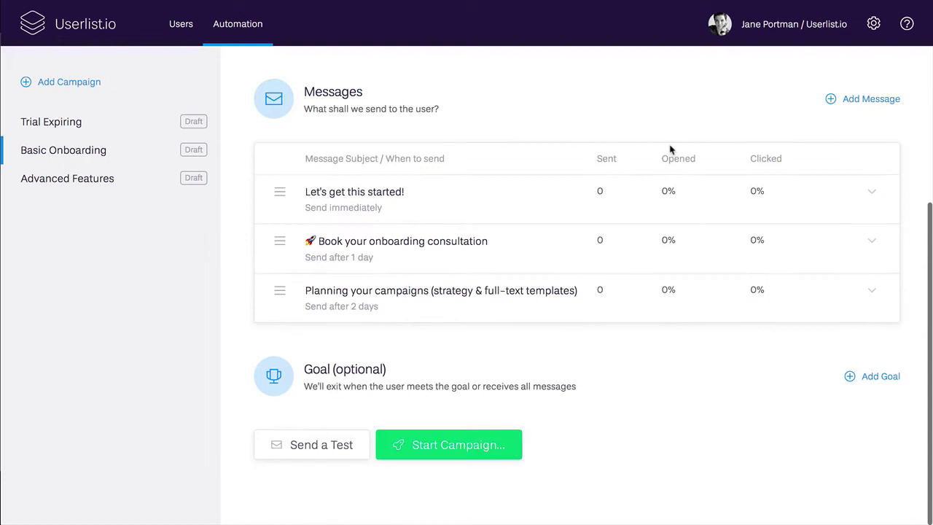
{"action": "scroll", "coordinate": [671, 150], "scroll_direction": "up", "scroll_amount": 3}
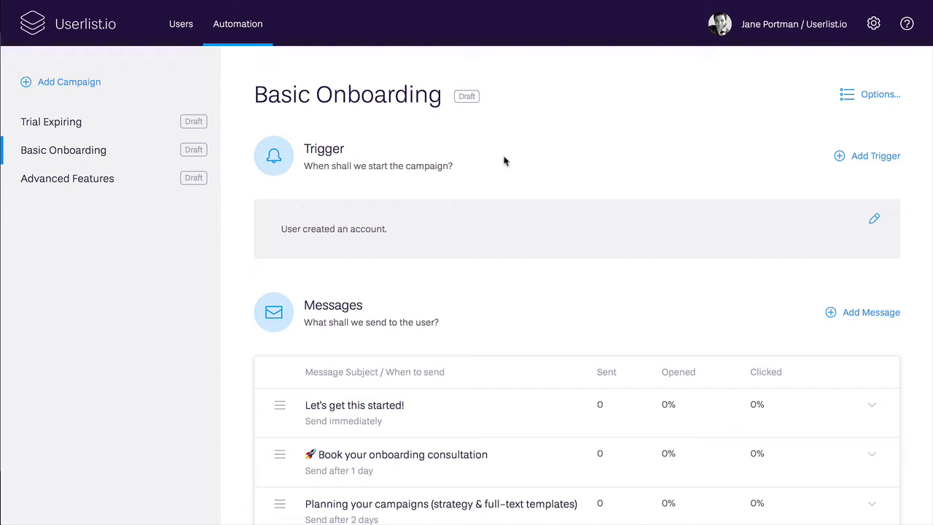
{"action": "scroll", "coordinate": [502, 160], "scroll_direction": "down", "scroll_amount": 3}
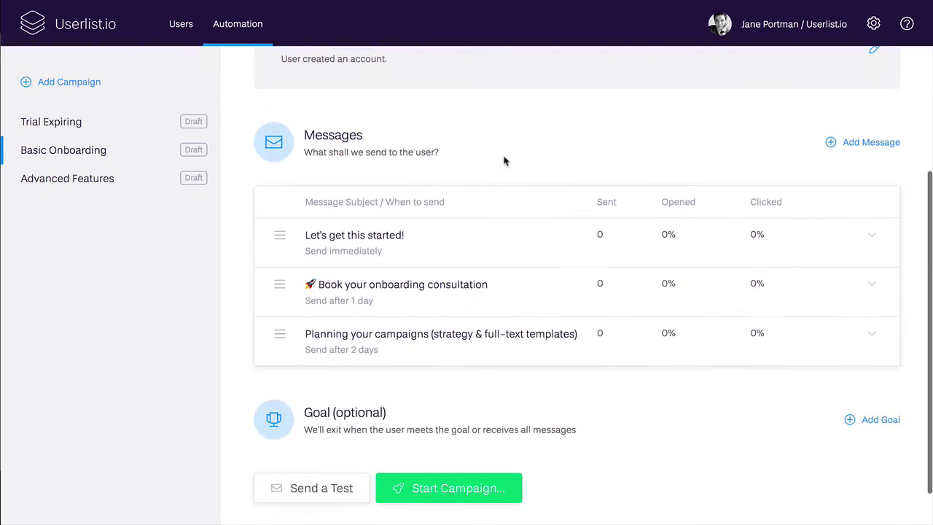
{"action": "scroll", "coordinate": [494, 396], "scroll_direction": "down", "scroll_amount": 1}
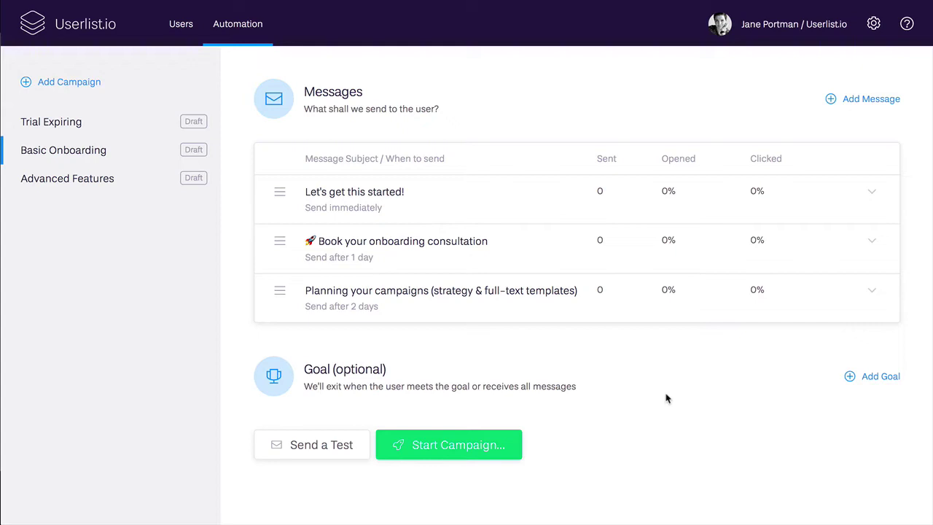
{"action": "scroll", "coordinate": [665, 398], "scroll_direction": "up", "scroll_amount": 4}
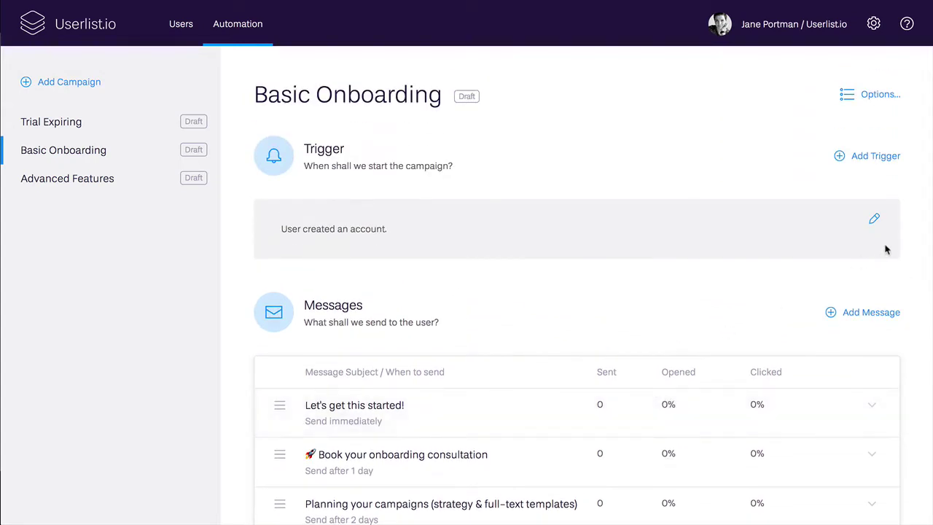
- Re-save the trigger as 'Created an account', adding then removing an empty condition
{"action": "left_click", "coordinate": [876, 222]}
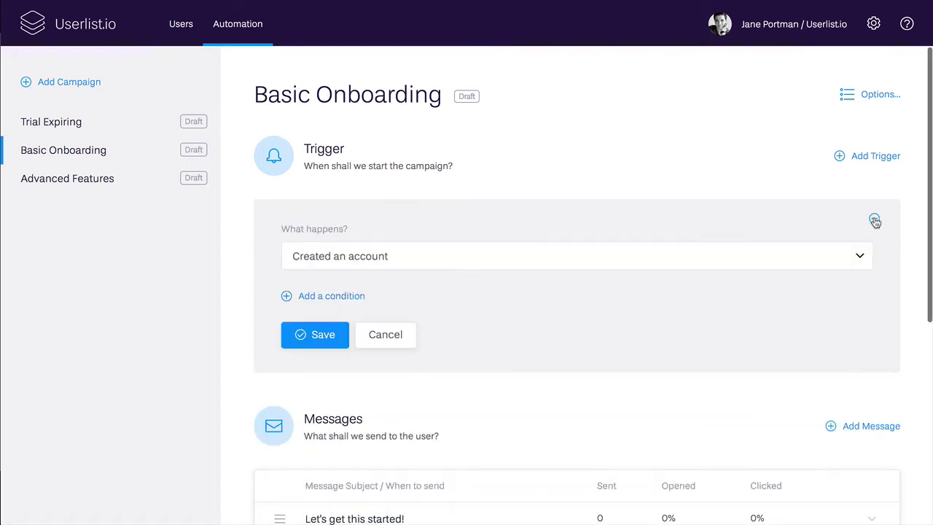
{"action": "left_click", "coordinate": [383, 260]}
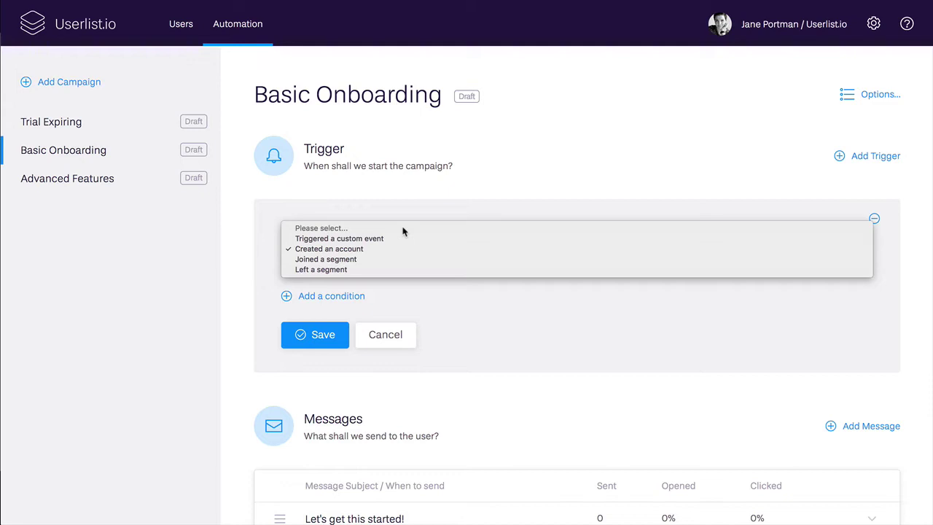
{"action": "left_click", "coordinate": [374, 212]}
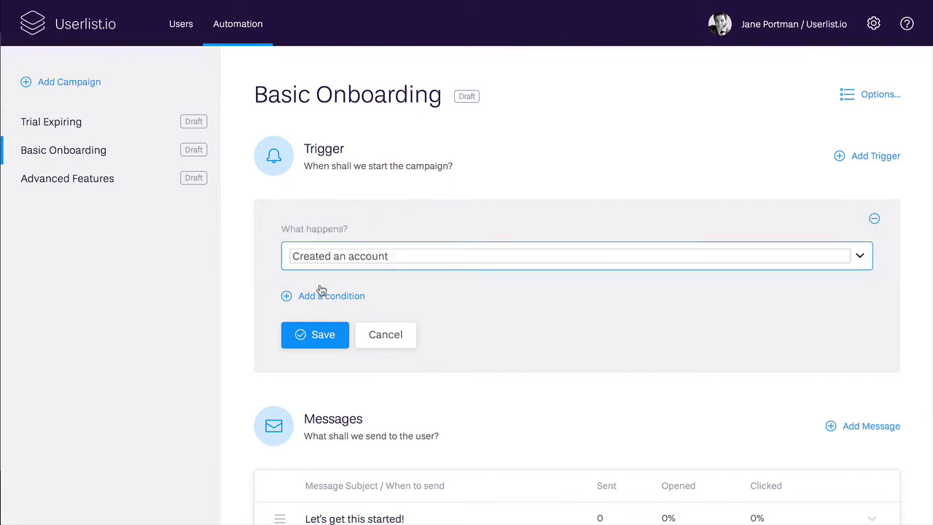
{"action": "left_click", "coordinate": [325, 296]}
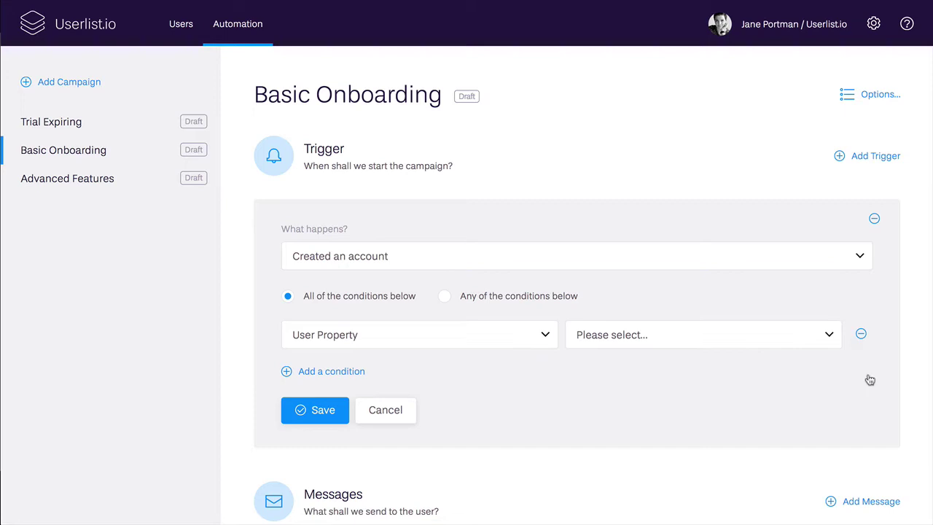
{"action": "left_click", "coordinate": [861, 334]}
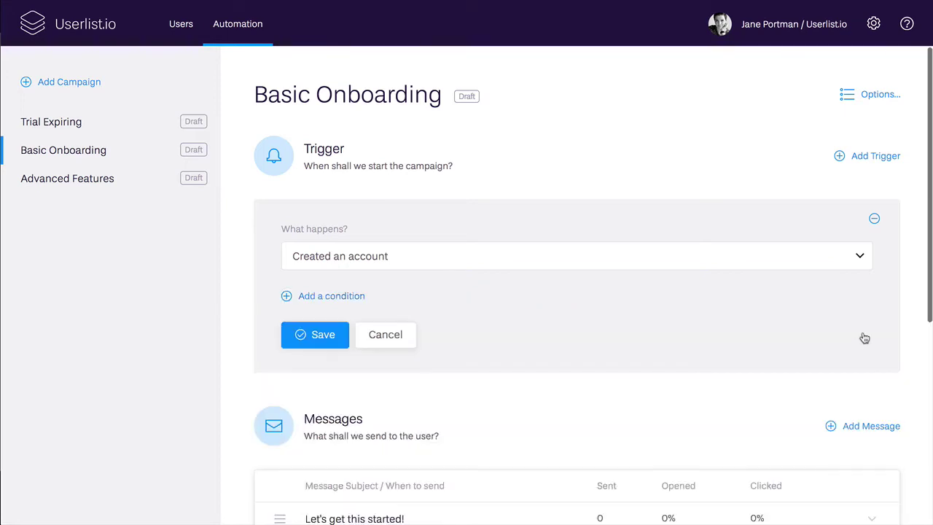
{"action": "left_click", "coordinate": [307, 334]}
{"action": "scroll", "coordinate": [675, 239], "scroll_direction": "down", "scroll_amount": 5}
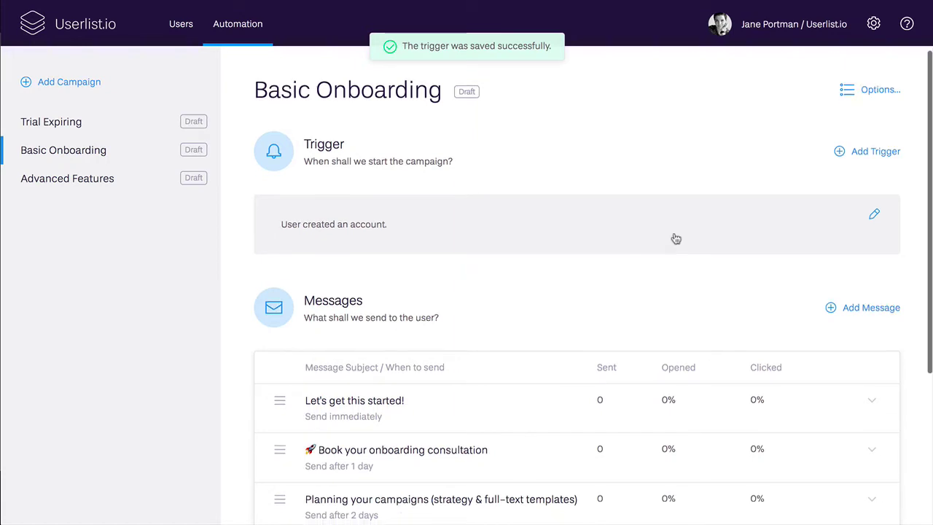
- Open 'Book your onboarding consultation', add then remove its send condition, keeping the 1-day delay
{"action": "scroll", "coordinate": [676, 239], "scroll_direction": "down", "scroll_amount": 2}
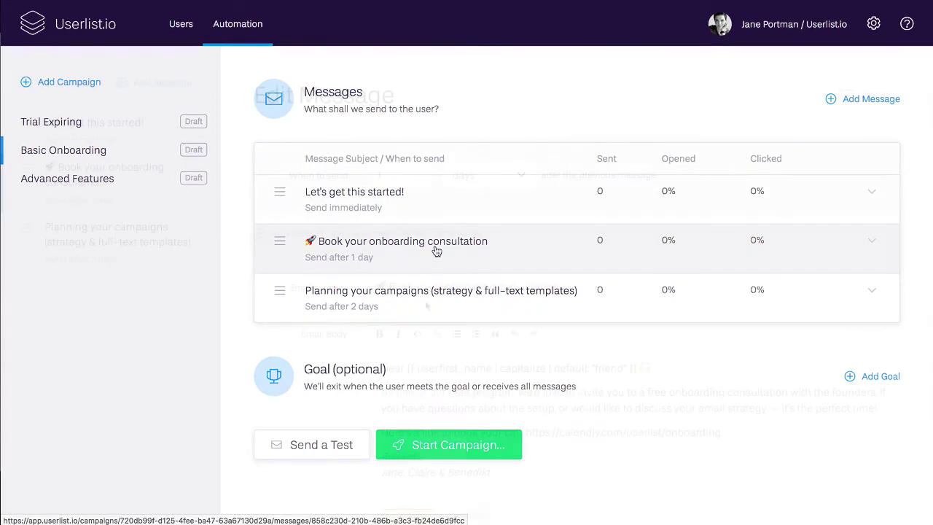
{"action": "left_click", "coordinate": [434, 249]}
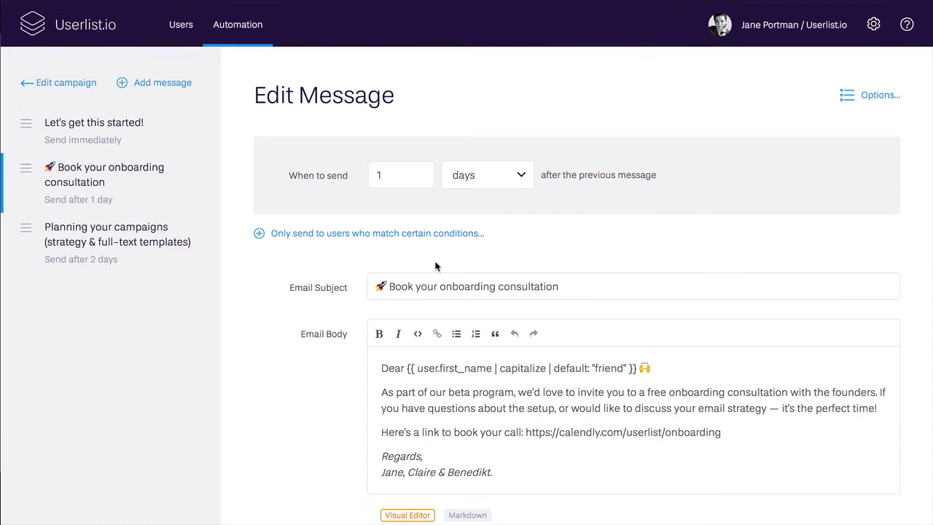
{"action": "left_click", "coordinate": [395, 234]}
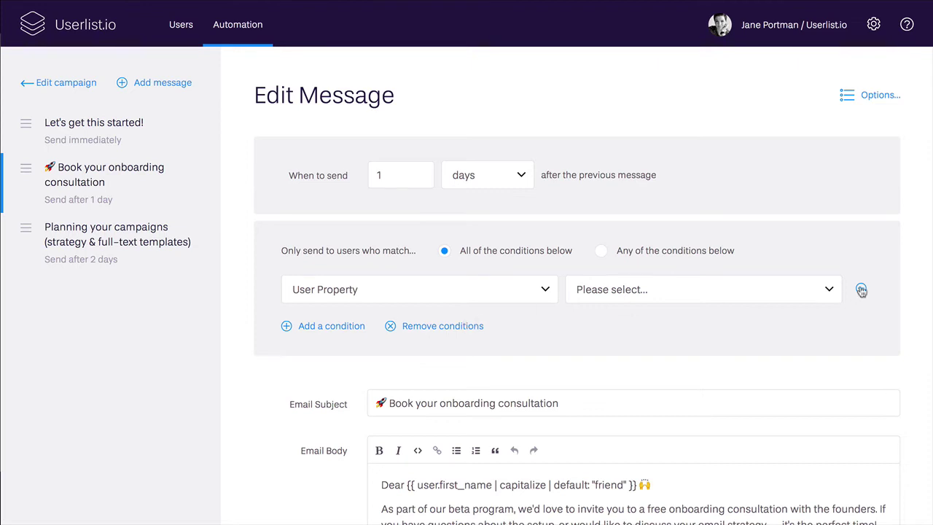
{"action": "left_click", "coordinate": [467, 325]}
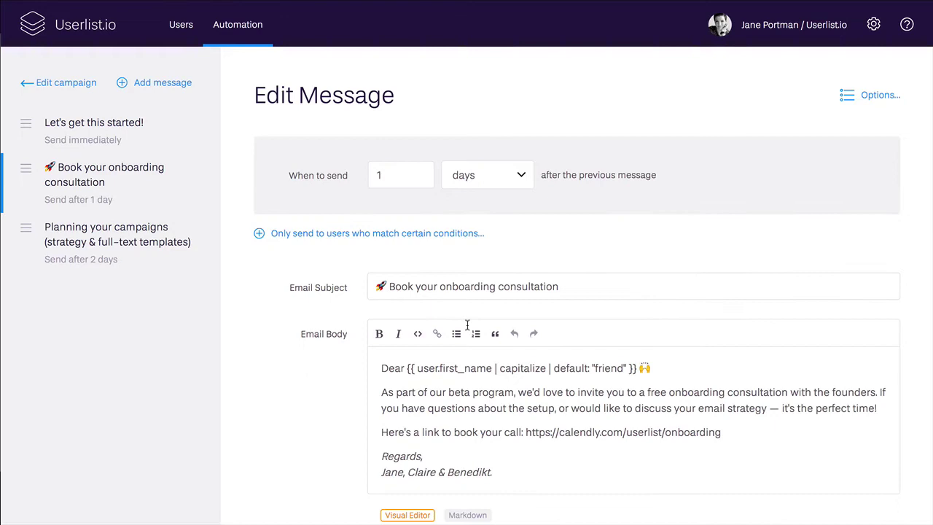
- Toggle the consultation body to Markdown and back, then open 'Planning your campaigns'
{"action": "scroll", "coordinate": [467, 326], "scroll_direction": "down", "scroll_amount": 3}
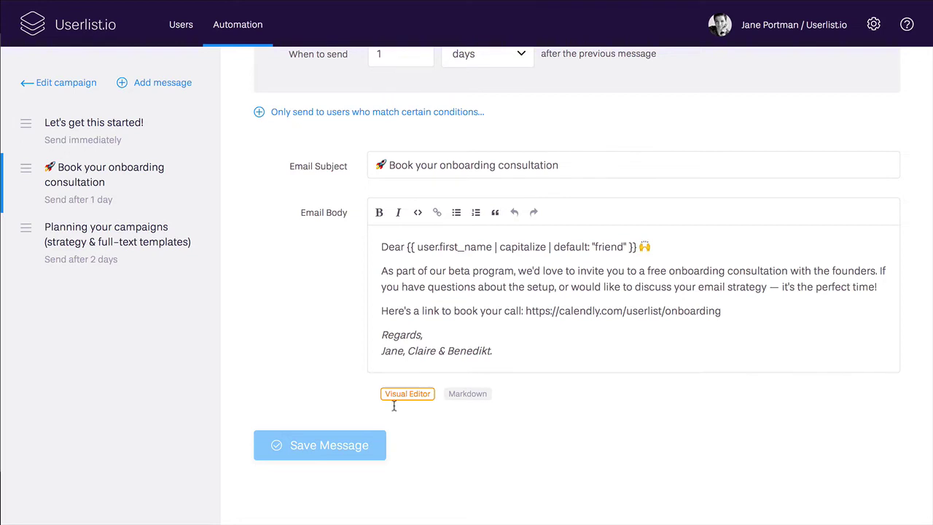
{"action": "left_click", "coordinate": [467, 394]}
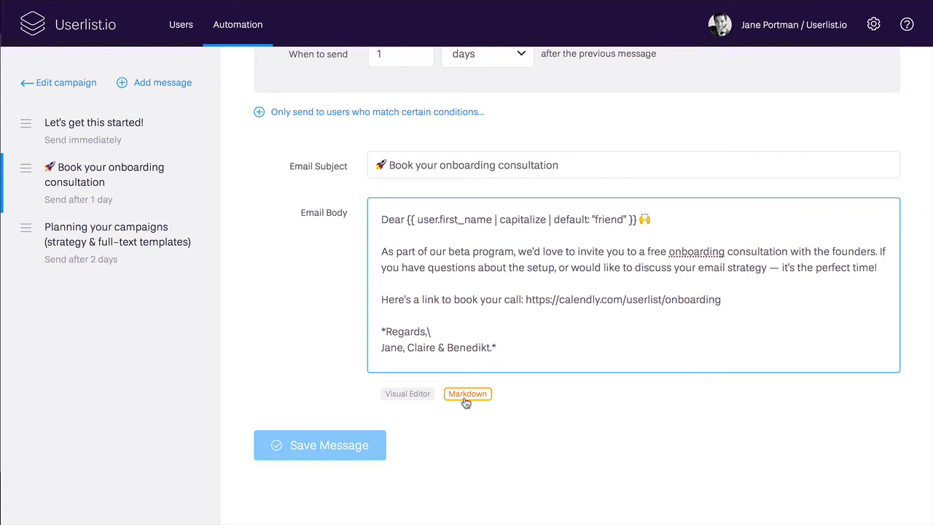
{"action": "left_click", "coordinate": [420, 397]}
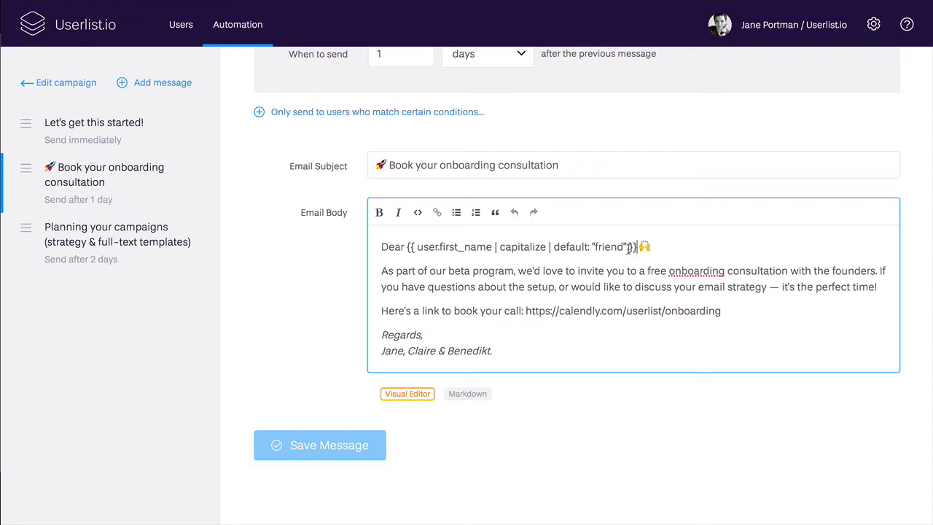
{"action": "left_click", "coordinate": [70, 232]}
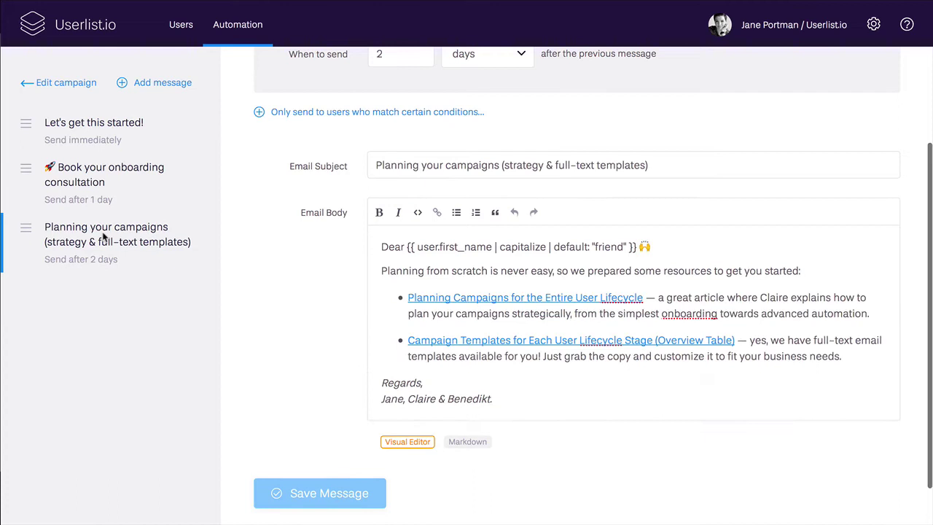
- Step back through the consultation email to the first email, 'Let's get this started!'
{"action": "left_click", "coordinate": [109, 189]}
{"action": "left_click", "coordinate": [102, 138]}
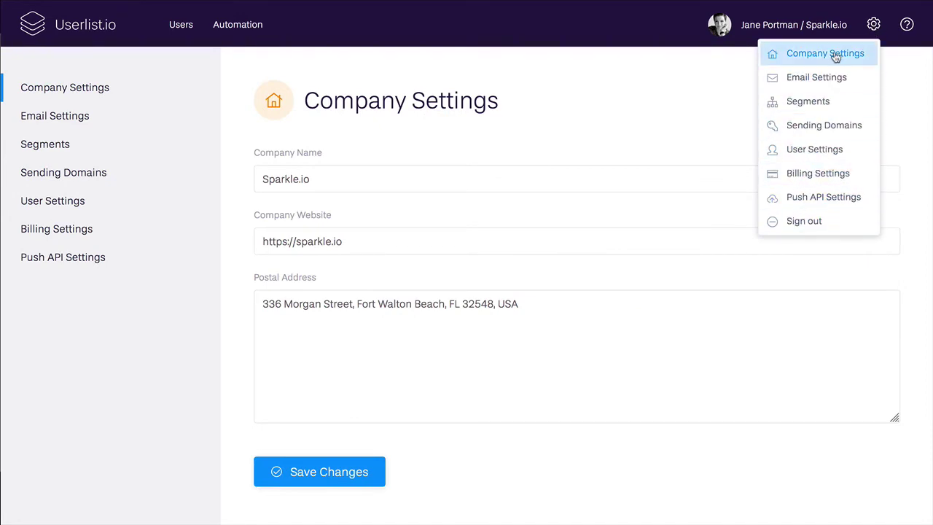
- Review the Company Settings, Email Settings and Segments pages in the settings sidebar
{"action": "left_click", "coordinate": [114, 87]}
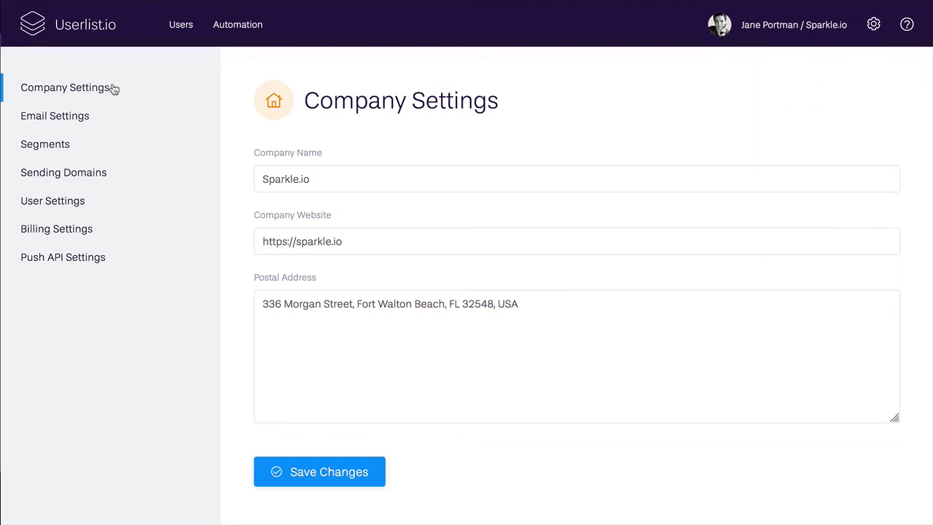
{"action": "left_click", "coordinate": [79, 119]}
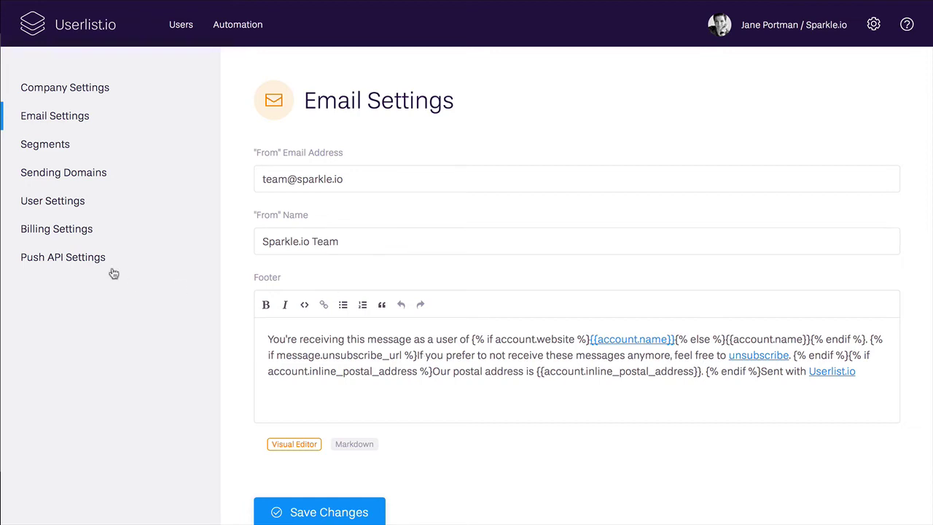
{"action": "left_click", "coordinate": [69, 162]}
{"action": "left_click", "coordinate": [69, 144]}
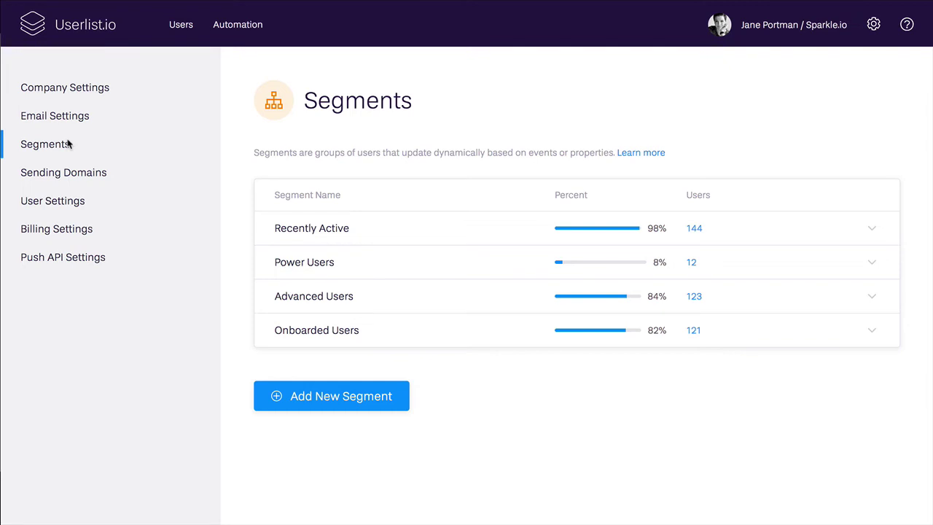
- Look through the Sending Domains, User Settings, Billing and Push API settings pages
{"action": "left_click", "coordinate": [67, 172]}
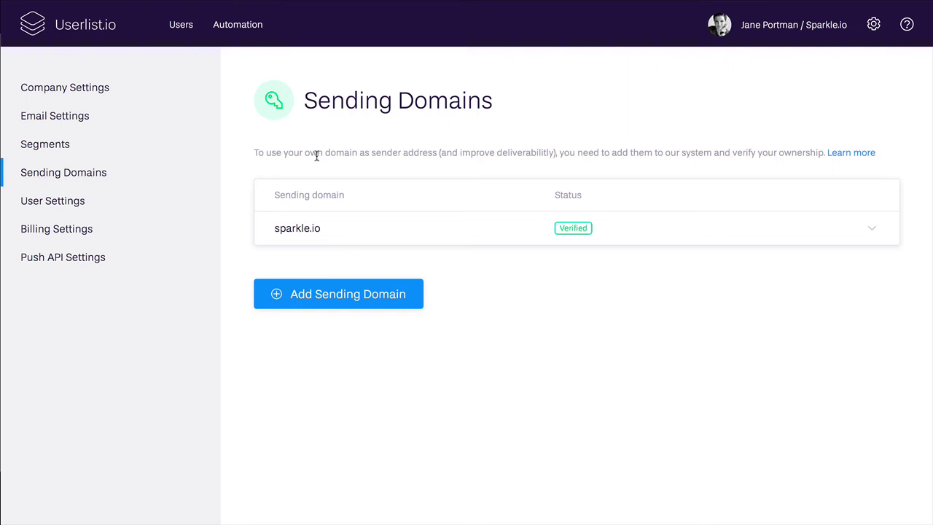
{"action": "left_click", "coordinate": [47, 204]}
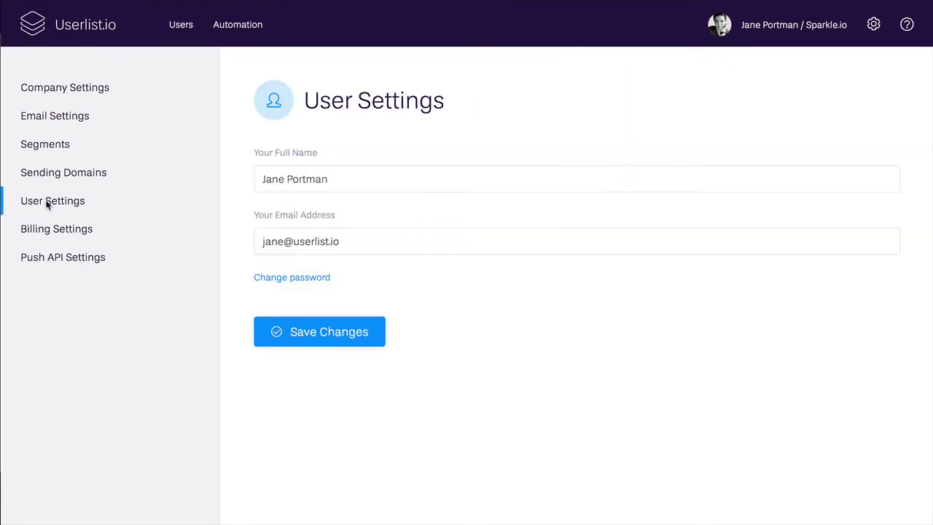
{"action": "left_click", "coordinate": [46, 230]}
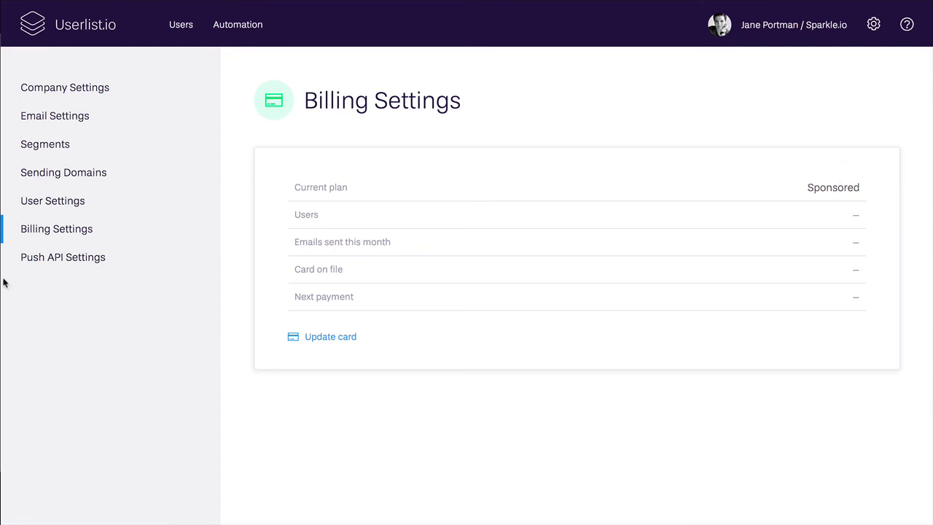
{"action": "left_click", "coordinate": [44, 261]}
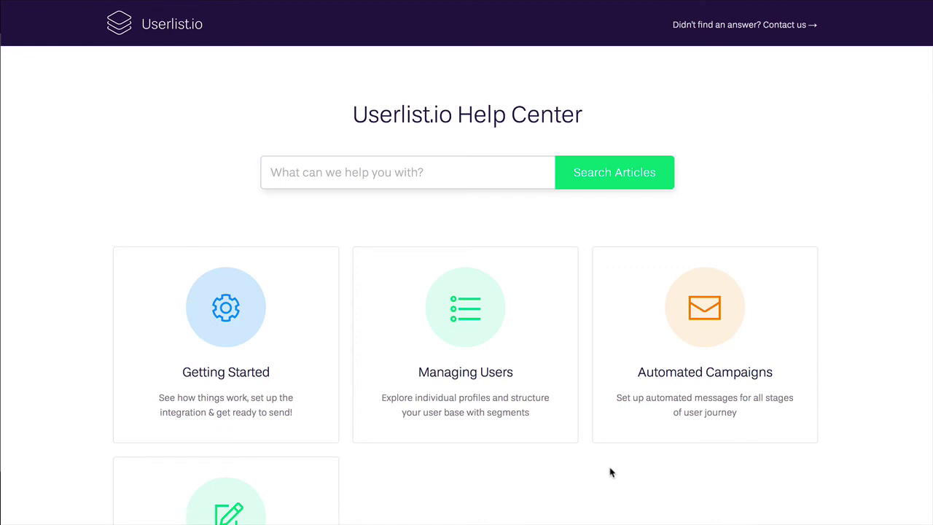
- Read the Getting Started article 'Getting Your User Data into the System (Integration Guide)' top to bottom
{"action": "left_click", "coordinate": [240, 332]}
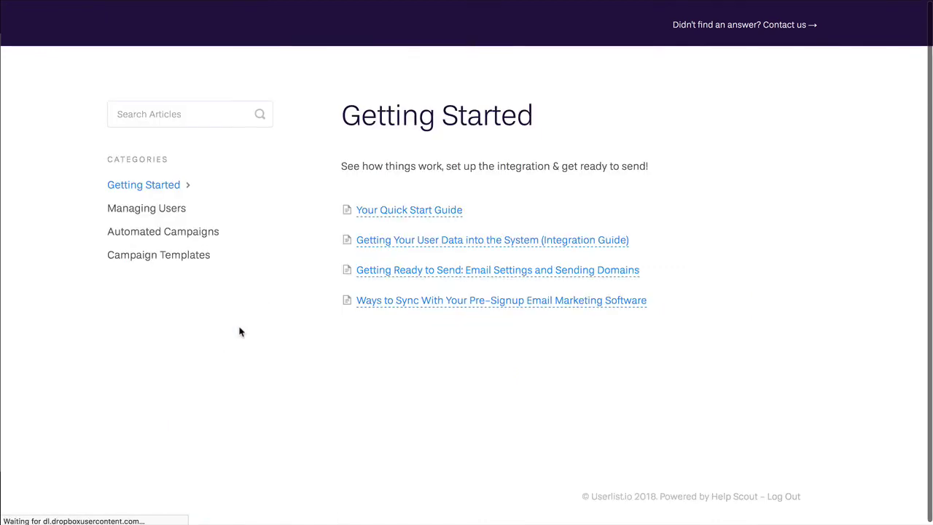
{"action": "left_click", "coordinate": [554, 244]}
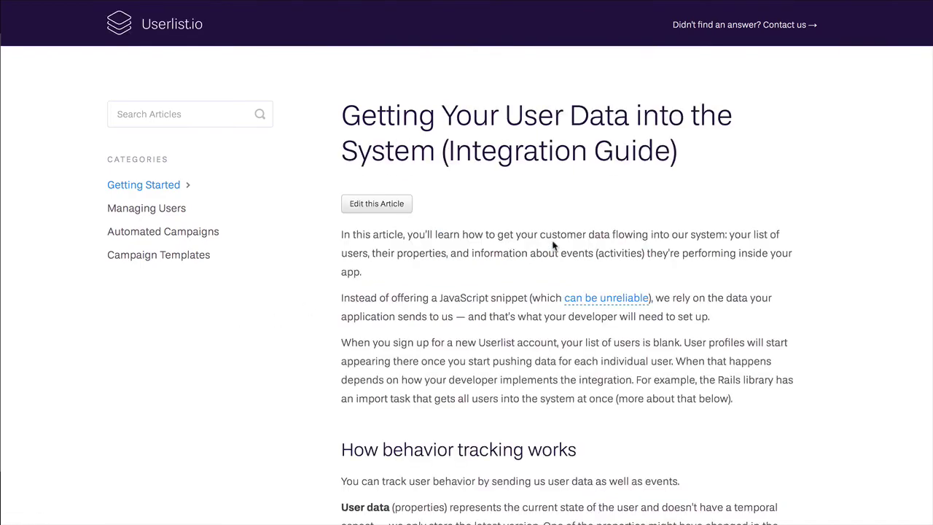
{"action": "scroll", "coordinate": [554, 246], "scroll_direction": "down", "scroll_amount": 5}
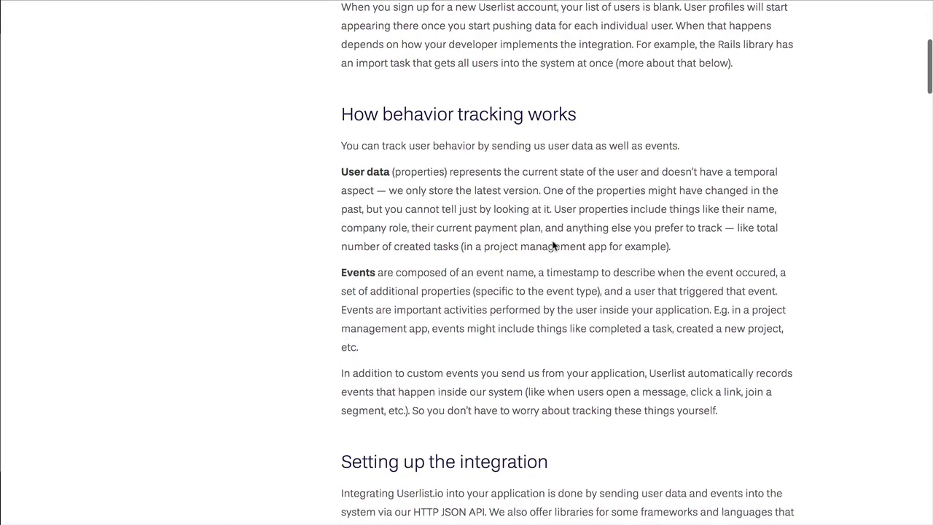
{"action": "scroll", "coordinate": [553, 247], "scroll_direction": "down", "scroll_amount": 3}
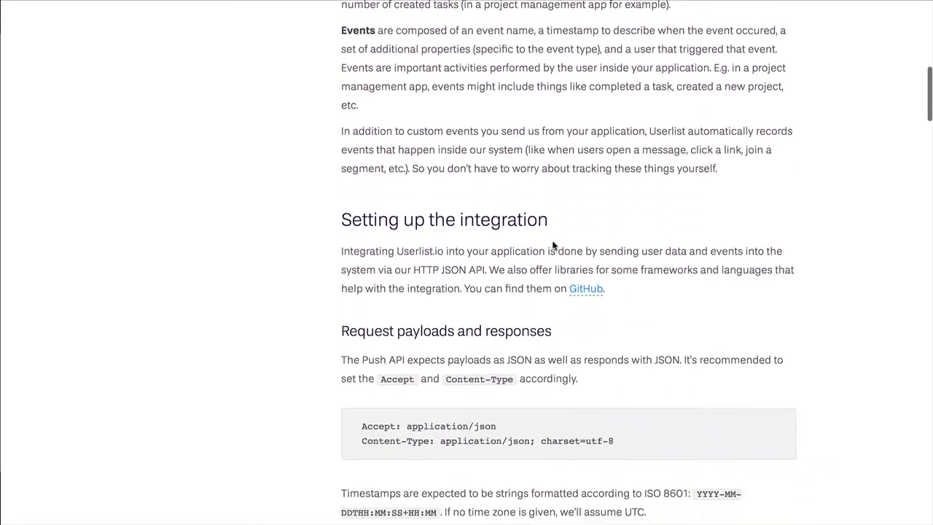
{"action": "scroll", "coordinate": [552, 246], "scroll_direction": "down", "scroll_amount": 10}
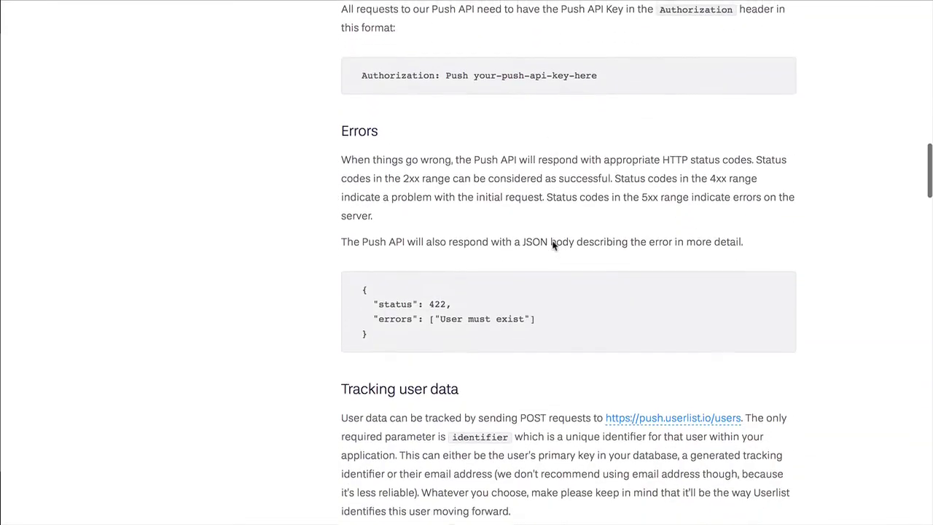
{"action": "scroll", "coordinate": [552, 247], "scroll_direction": "down", "scroll_amount": 20}
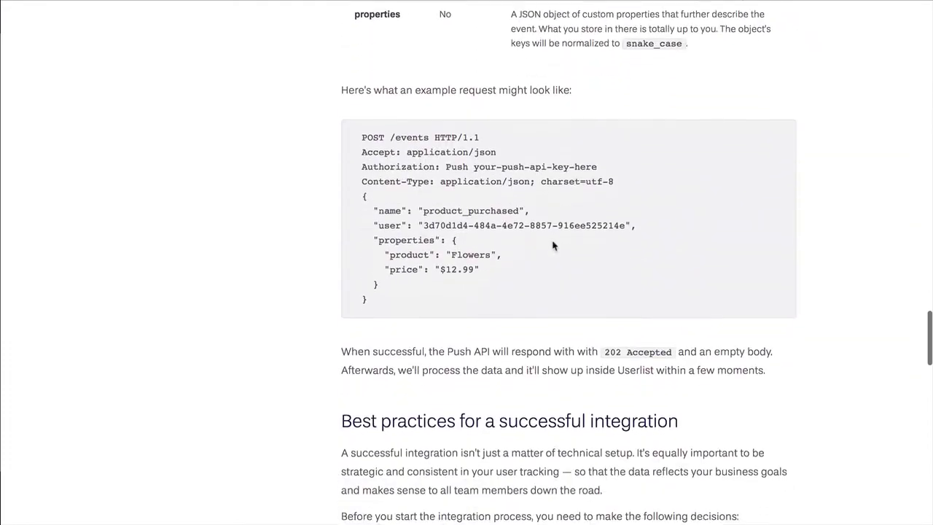
{"action": "scroll", "coordinate": [553, 247], "scroll_direction": "down", "scroll_amount": 15}
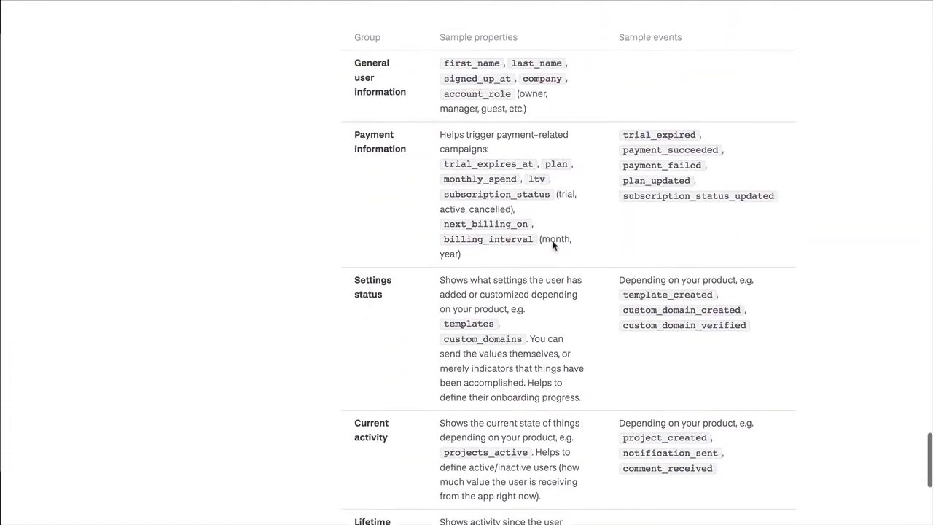
{"action": "scroll", "coordinate": [553, 246], "scroll_direction": "up", "scroll_amount": 2}
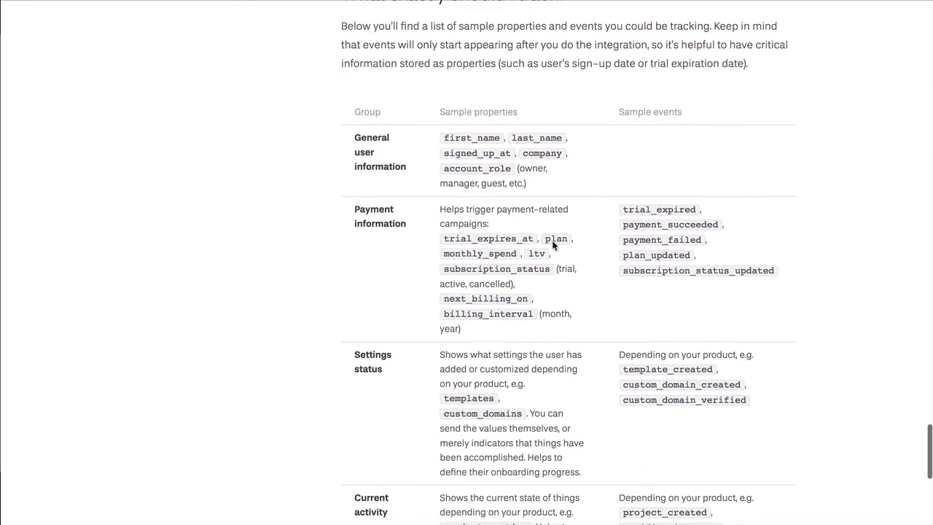
{"action": "scroll", "coordinate": [553, 246], "scroll_direction": "down", "scroll_amount": 1}
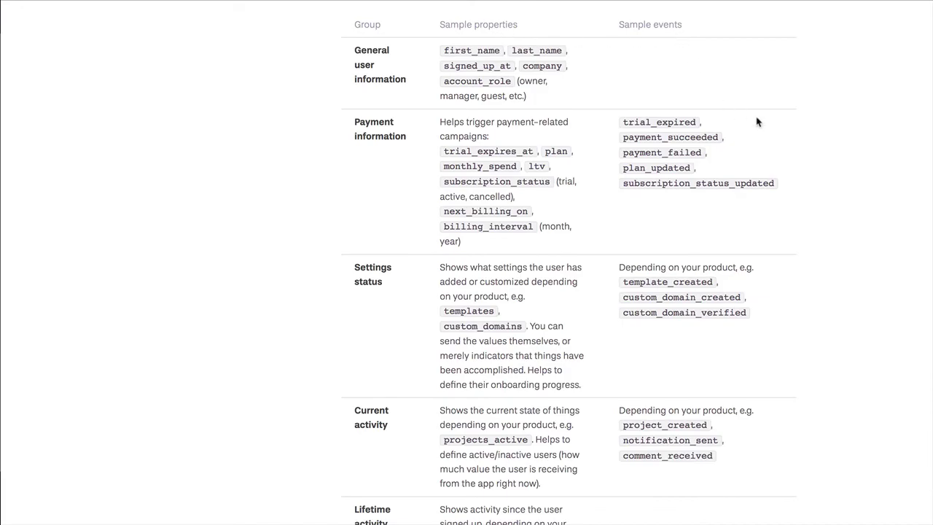
{"action": "scroll", "coordinate": [757, 121], "scroll_direction": "up", "scroll_amount": 20}
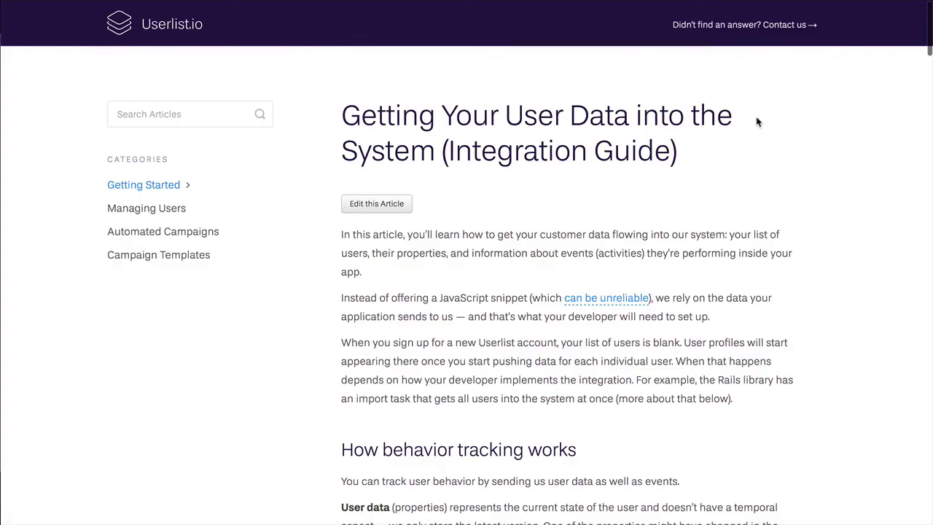
- From the Help Center home, open the Campaign Templates overview table article and skim it
{"action": "left_click", "coordinate": [160, 35]}
{"action": "scroll", "coordinate": [390, 350], "scroll_direction": "down", "scroll_amount": 5}
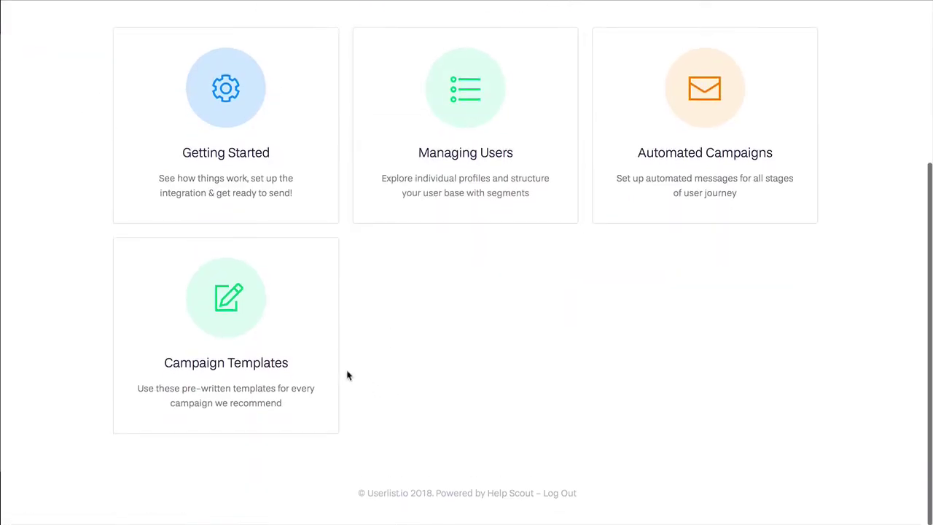
{"action": "left_click", "coordinate": [251, 319]}
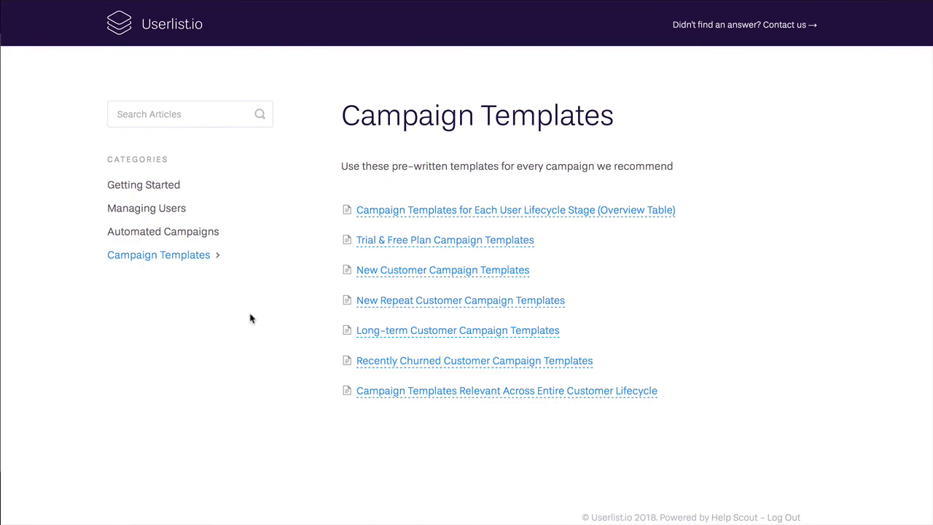
{"action": "left_click", "coordinate": [635, 211]}
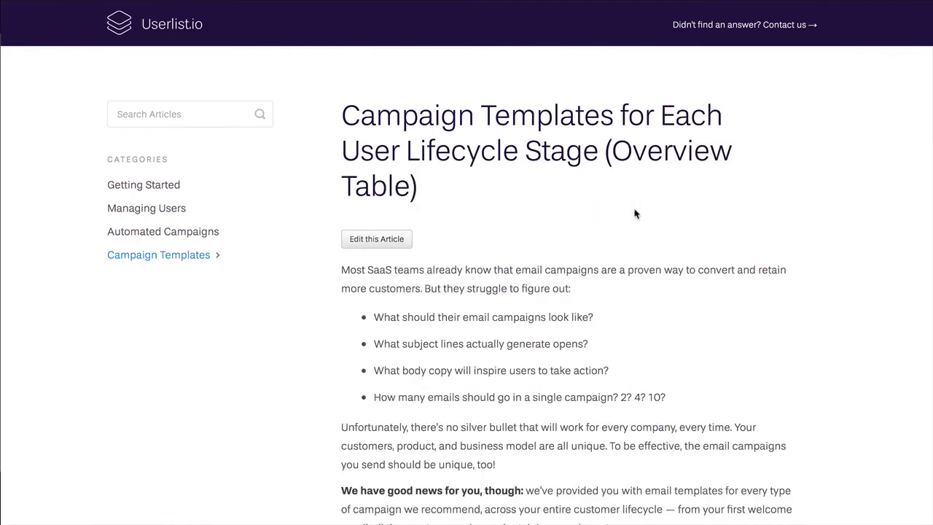
{"action": "scroll", "coordinate": [636, 214], "scroll_direction": "down", "scroll_amount": 8}
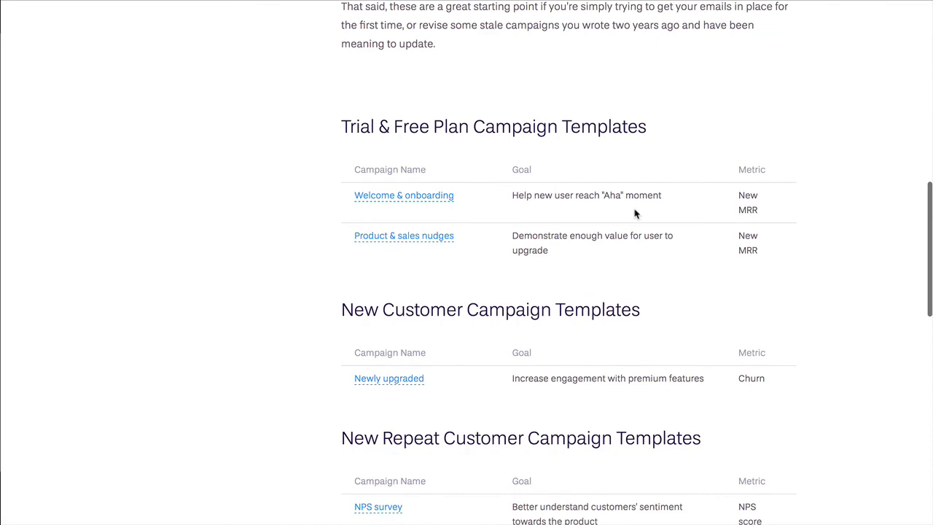
{"action": "scroll", "coordinate": [635, 214], "scroll_direction": "down", "scroll_amount": 3}
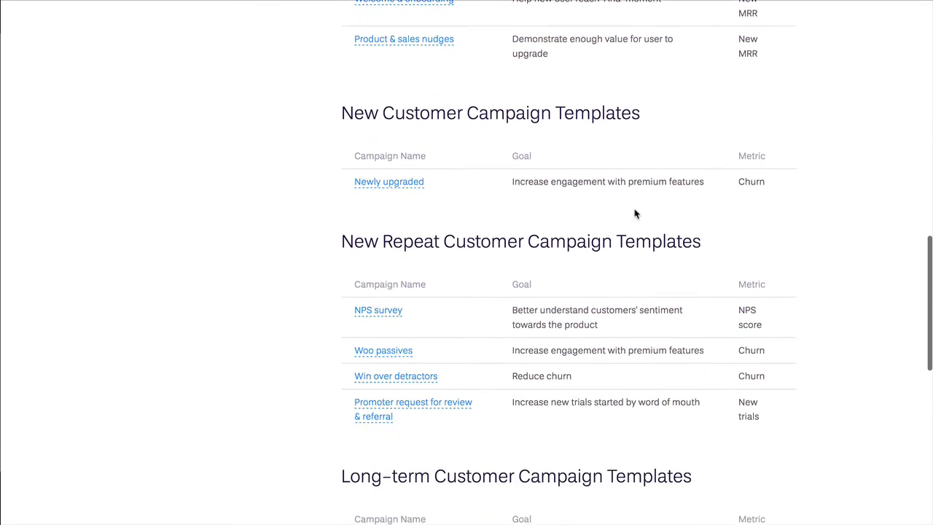
{"action": "scroll", "coordinate": [636, 214], "scroll_direction": "down", "scroll_amount": 2}
{"action": "scroll", "coordinate": [635, 214], "scroll_direction": "down", "scroll_amount": 2}
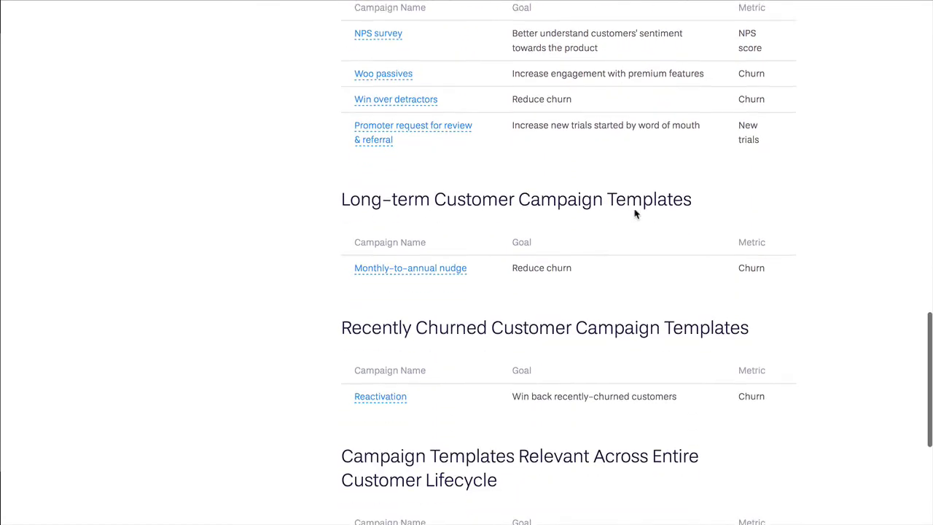
{"action": "scroll", "coordinate": [635, 214], "scroll_direction": "up", "scroll_amount": 6}
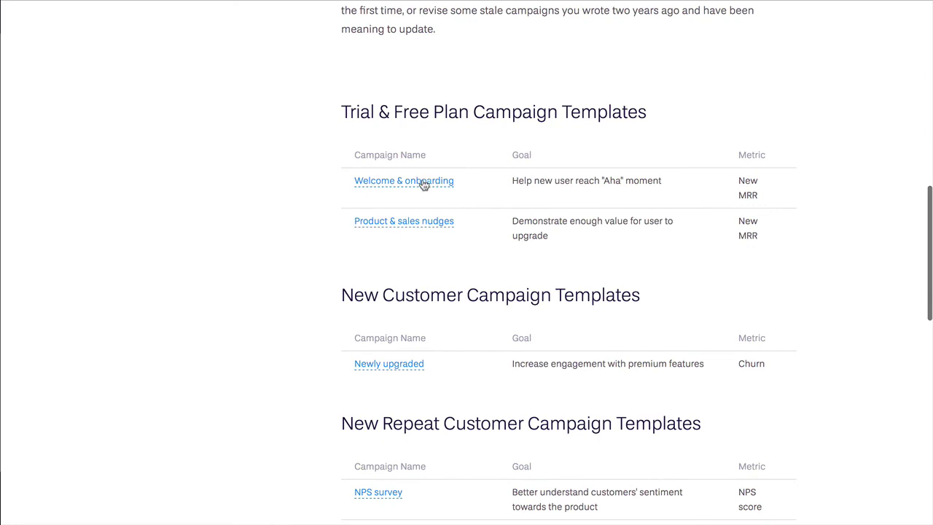
- Jump to the 'Welcome & onboarding' template and read its four email messages
{"action": "left_click", "coordinate": [422, 182]}
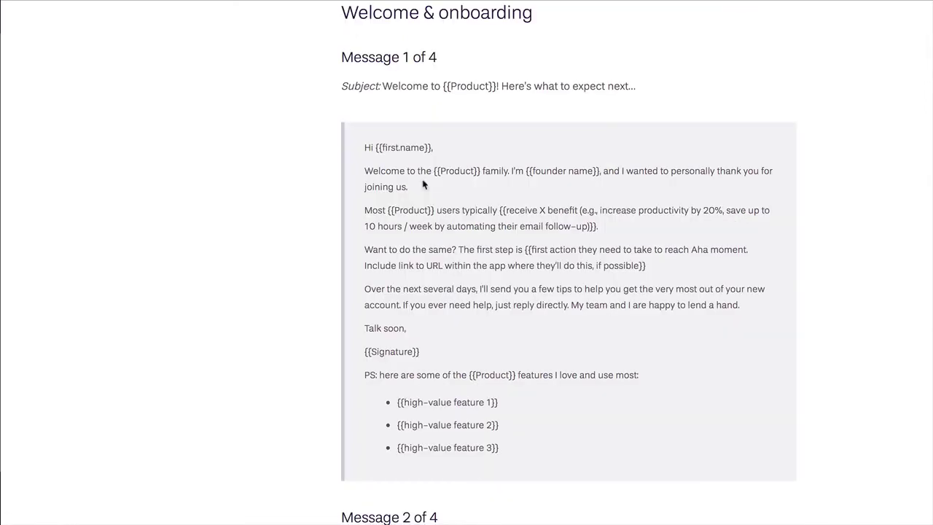
{"action": "scroll", "coordinate": [423, 185], "scroll_direction": "down", "scroll_amount": 11}
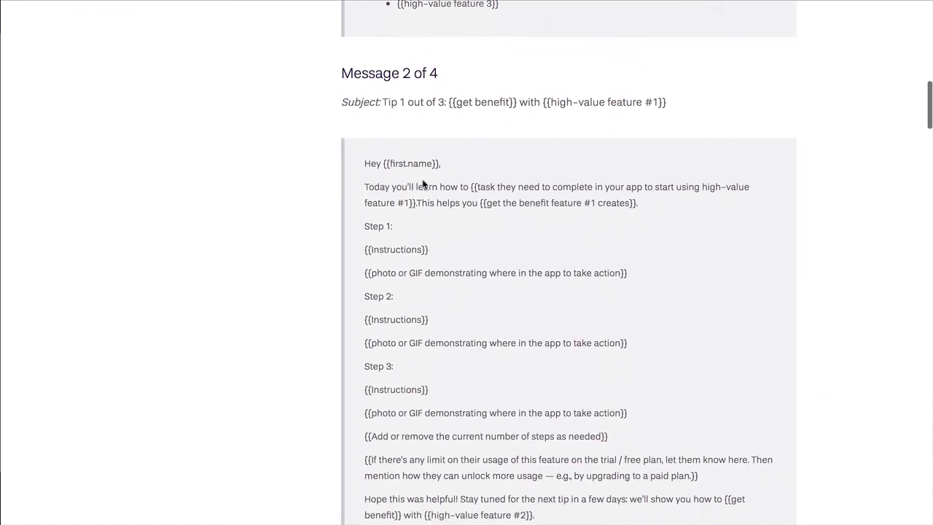
{"action": "scroll", "coordinate": [422, 184], "scroll_direction": "down", "scroll_amount": 3}
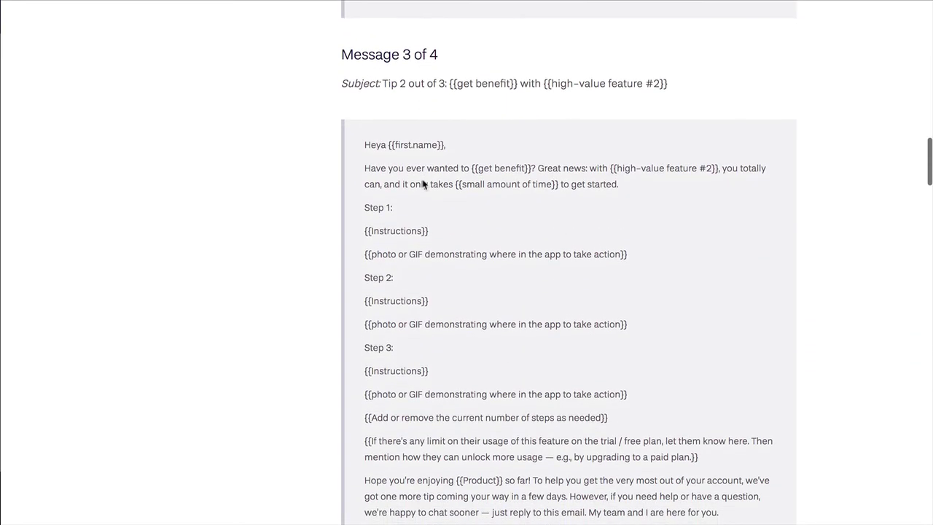